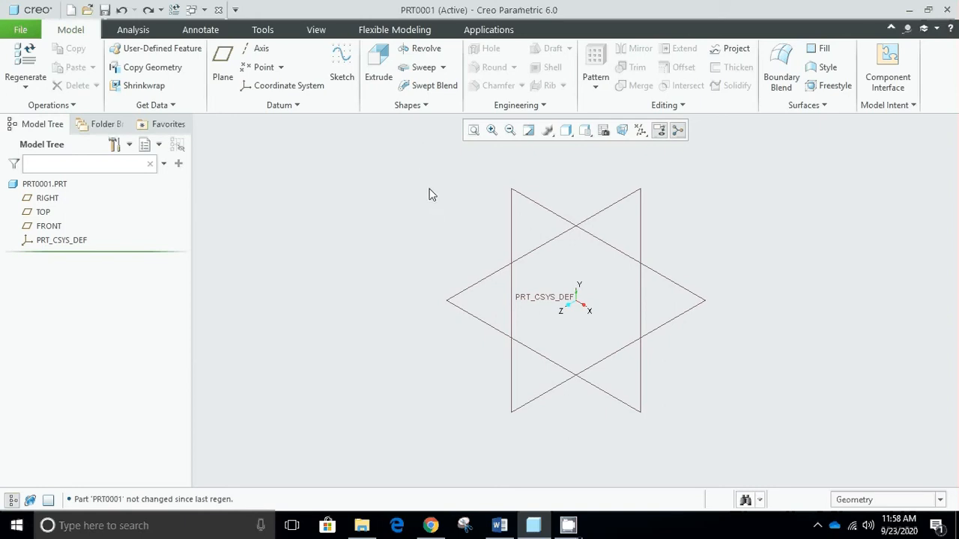
click(426, 105)
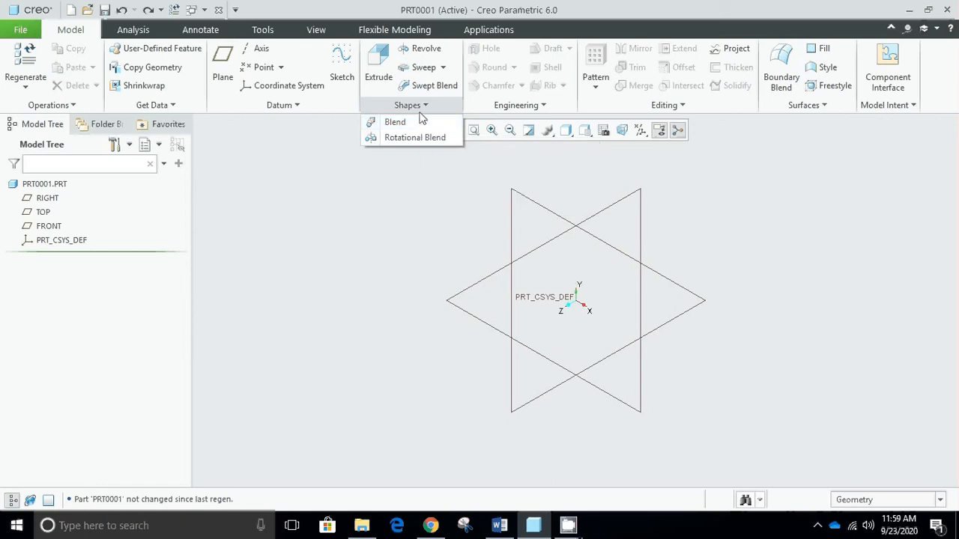
click(422, 106)
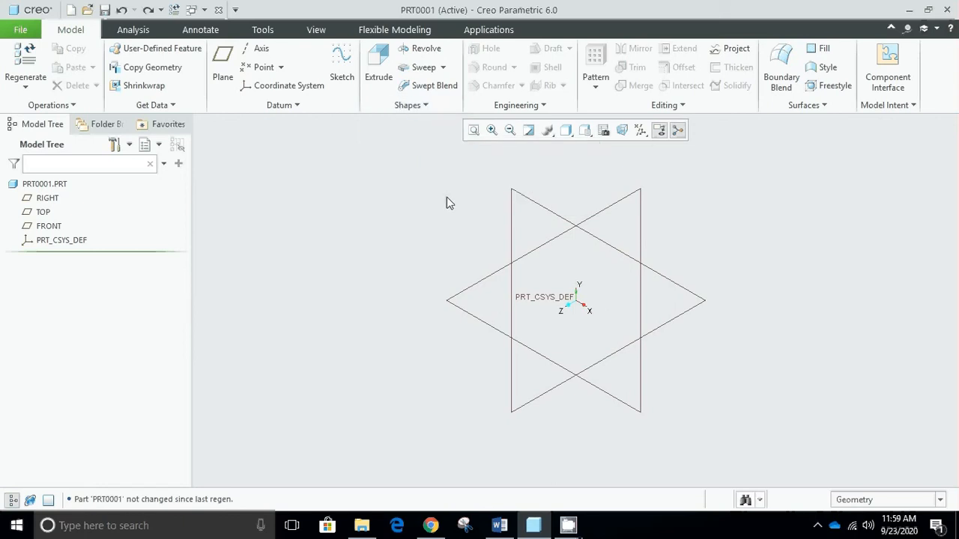
- Sketch a center rectangle at the origin on the RIGHT plane, with TOP as the orientation reference, and finish the sketch
click(343, 75)
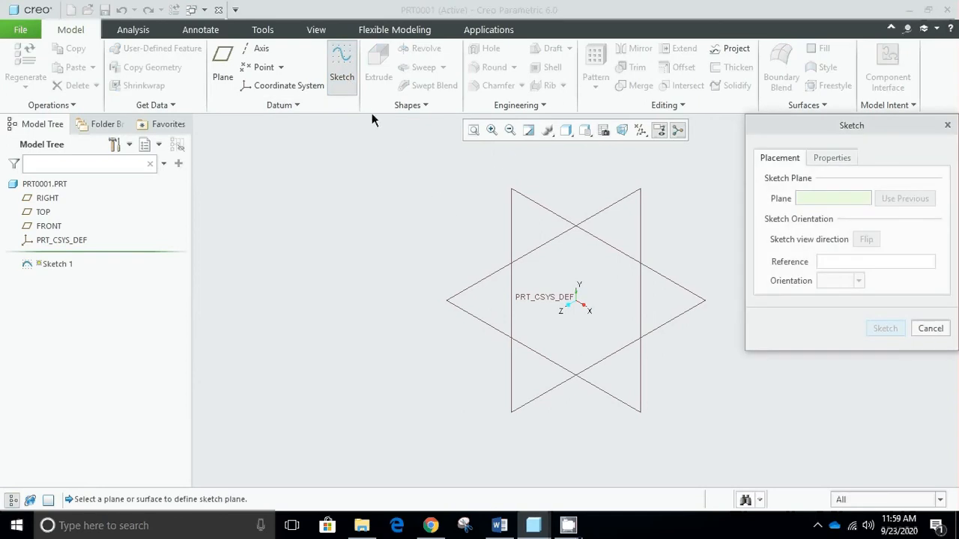
click(598, 212)
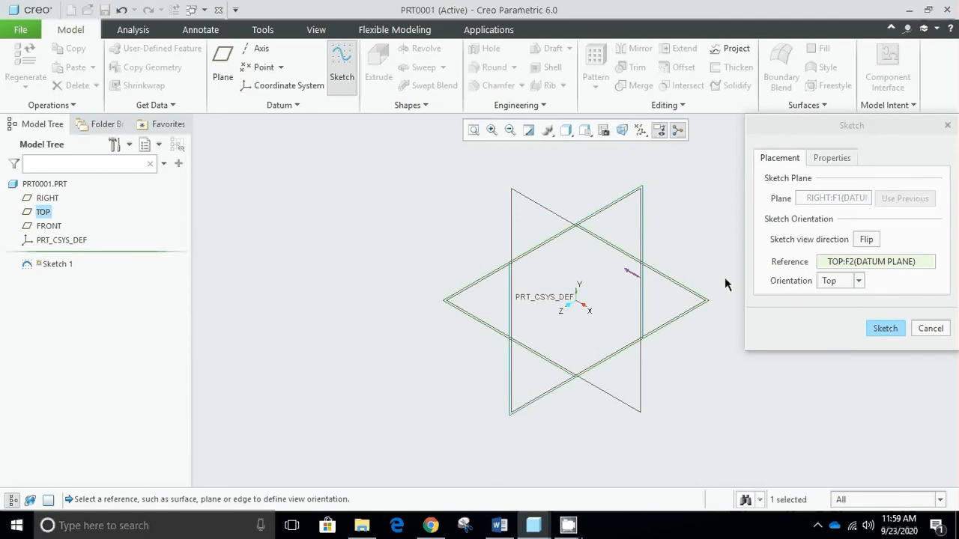
click(892, 334)
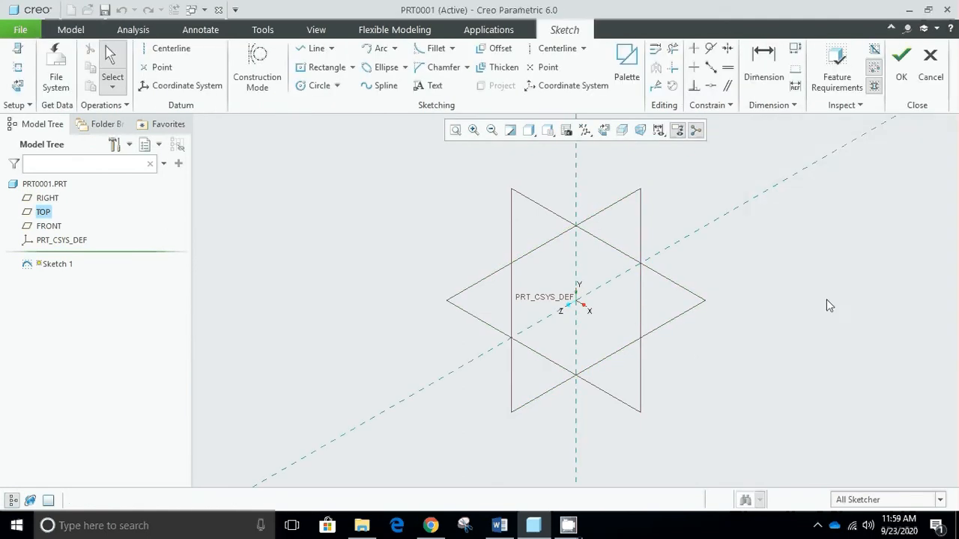
click(333, 71)
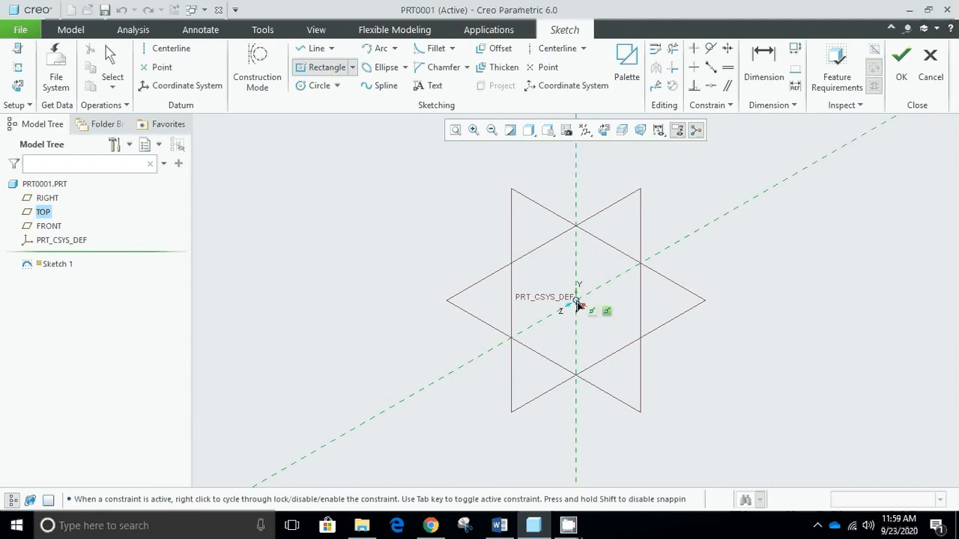
click(577, 301)
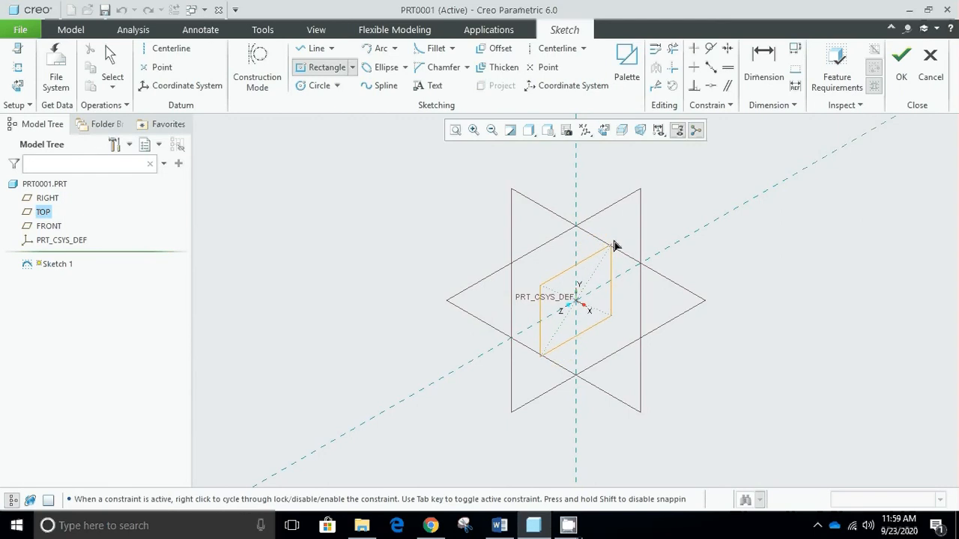
click(618, 225)
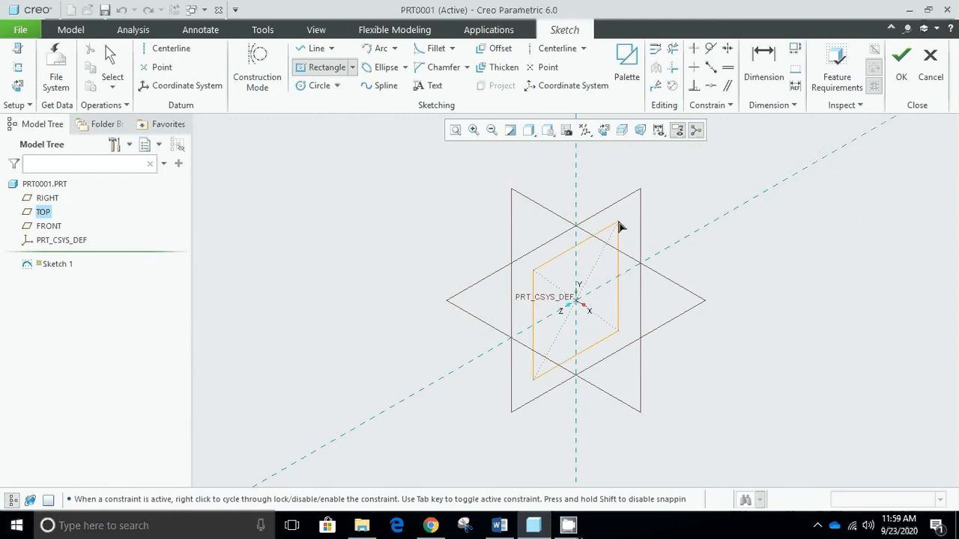
middle_click(755, 213)
click(901, 59)
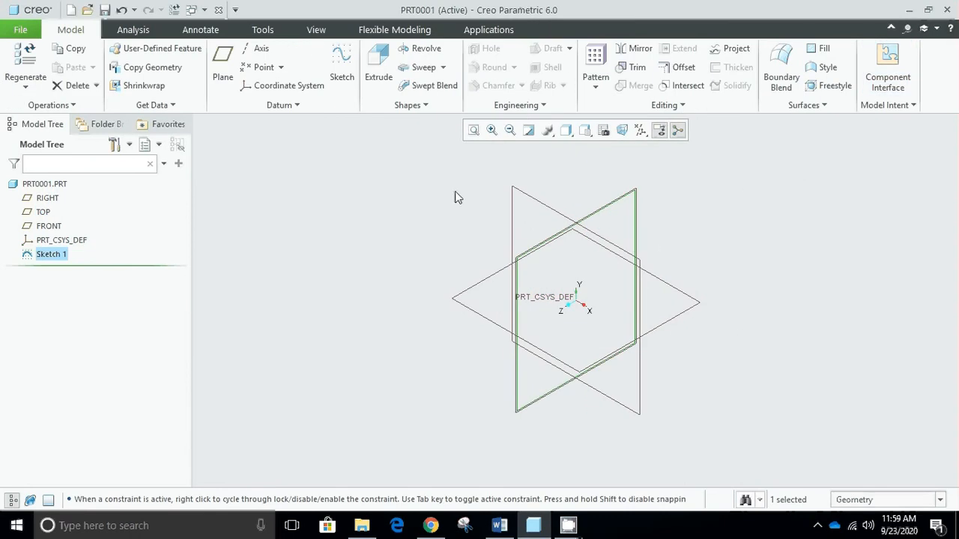
click(382, 207)
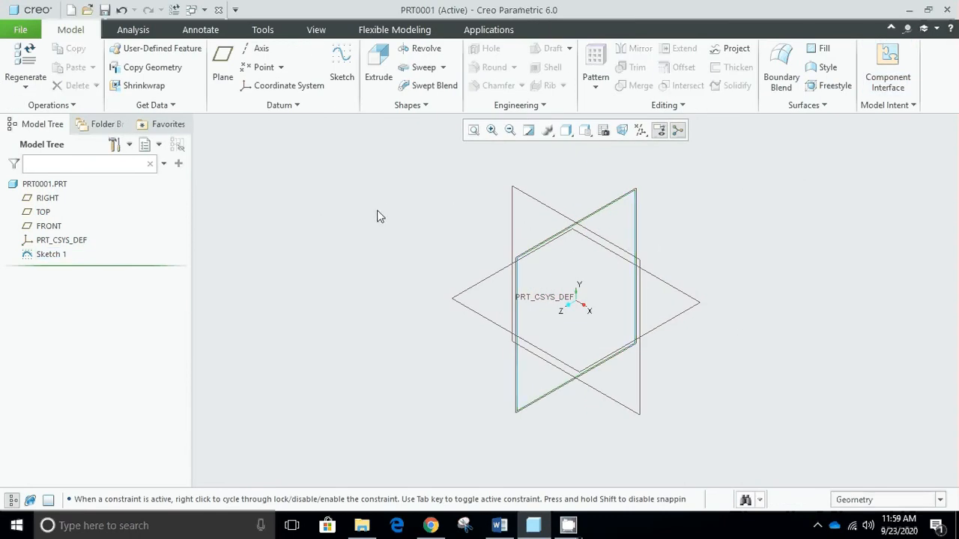
click(52, 199)
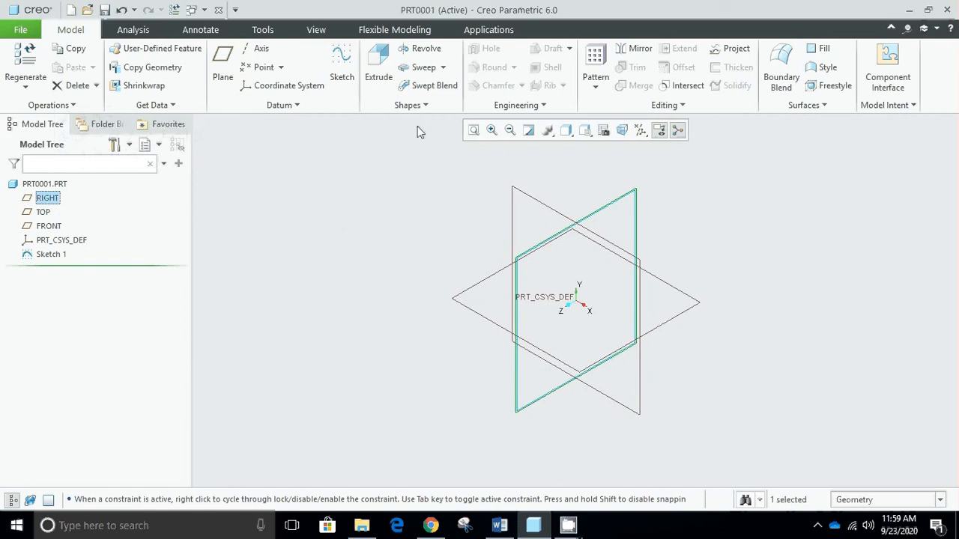
click(424, 106)
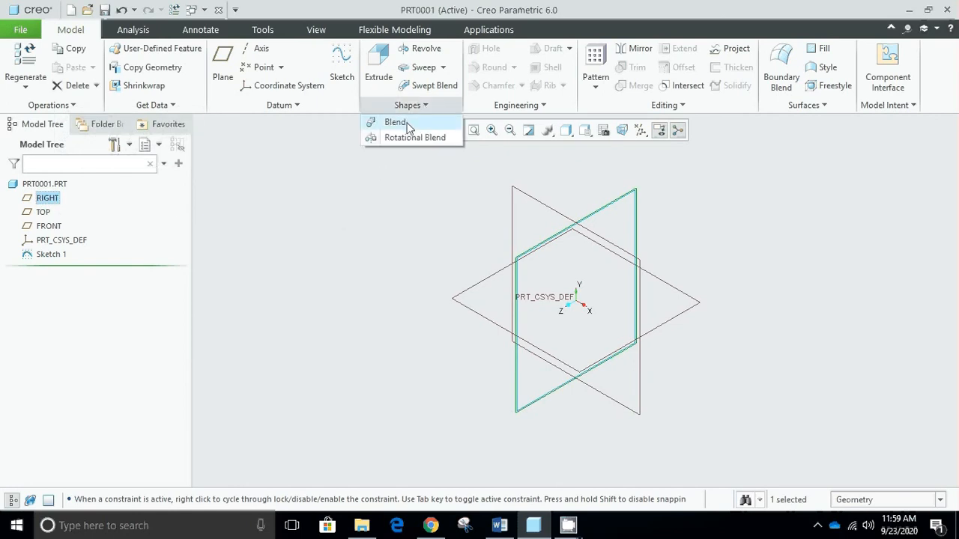
click(417, 105)
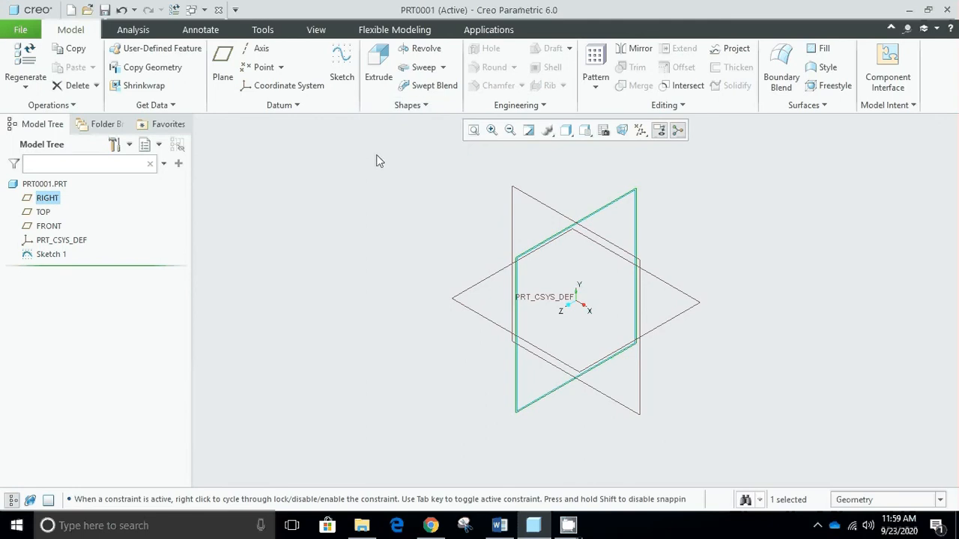
- Create a datum plane offset 200 from the RIGHT plane
click(84, 201)
click(222, 78)
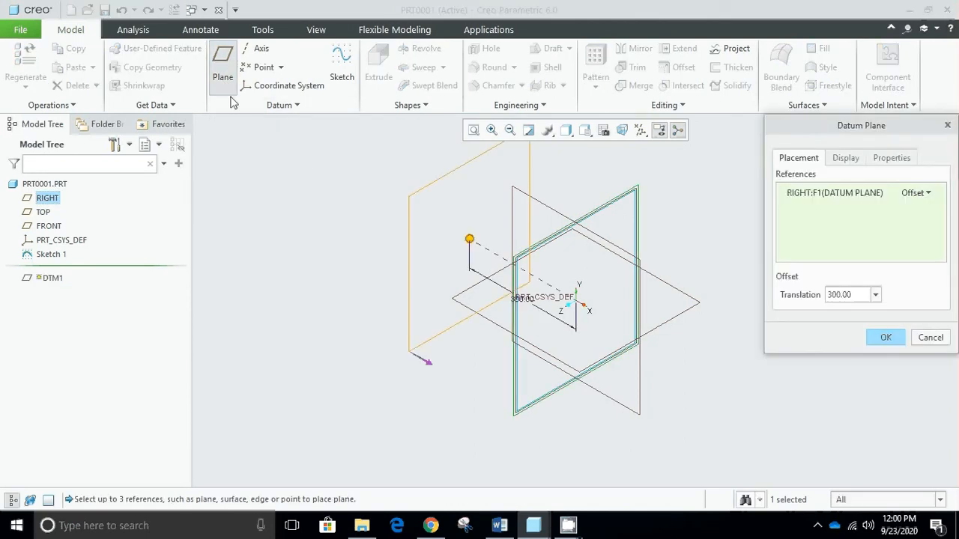
double_click(845, 294)
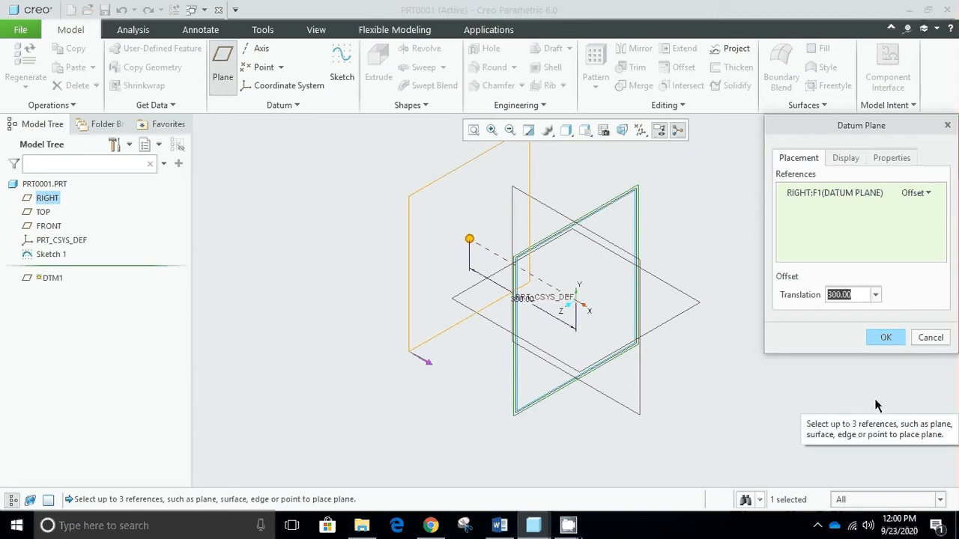
text(200)
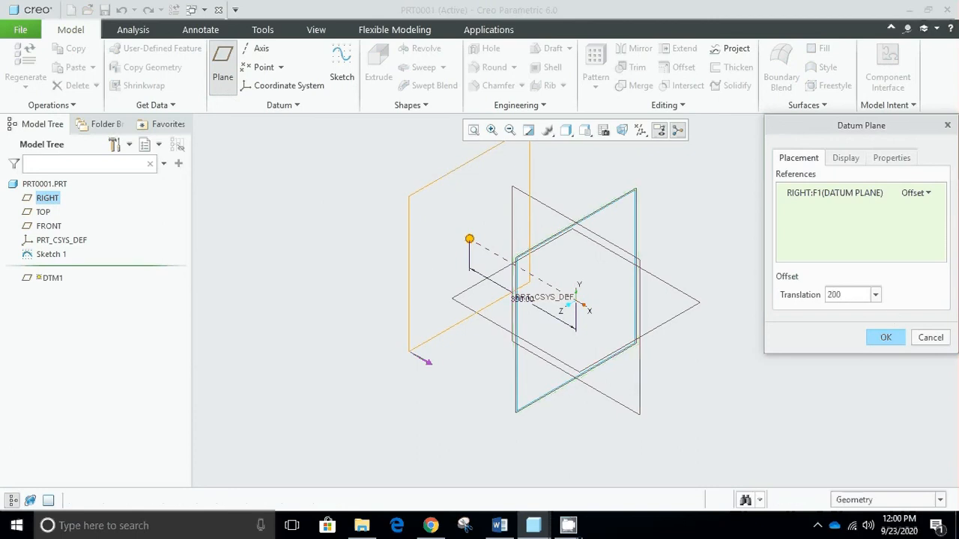
key(Return)
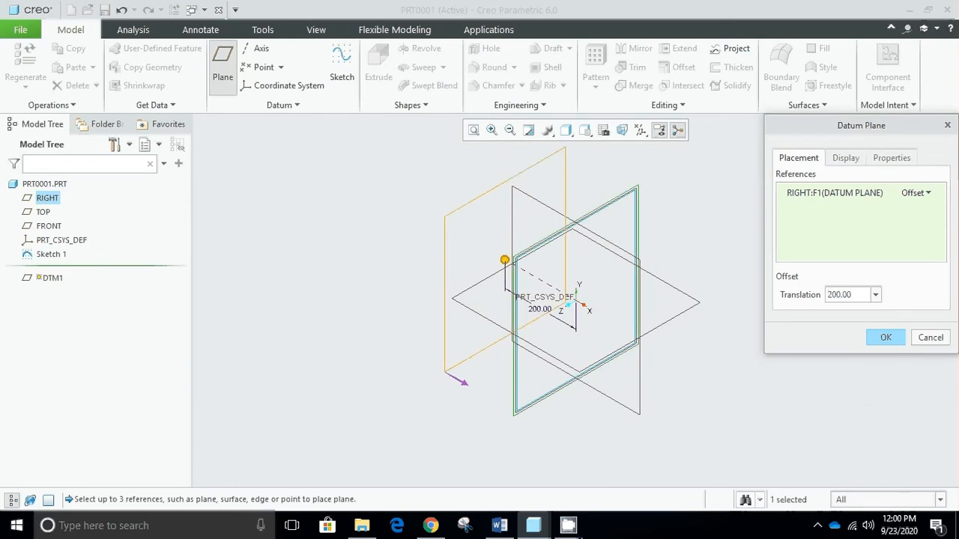
click(884, 338)
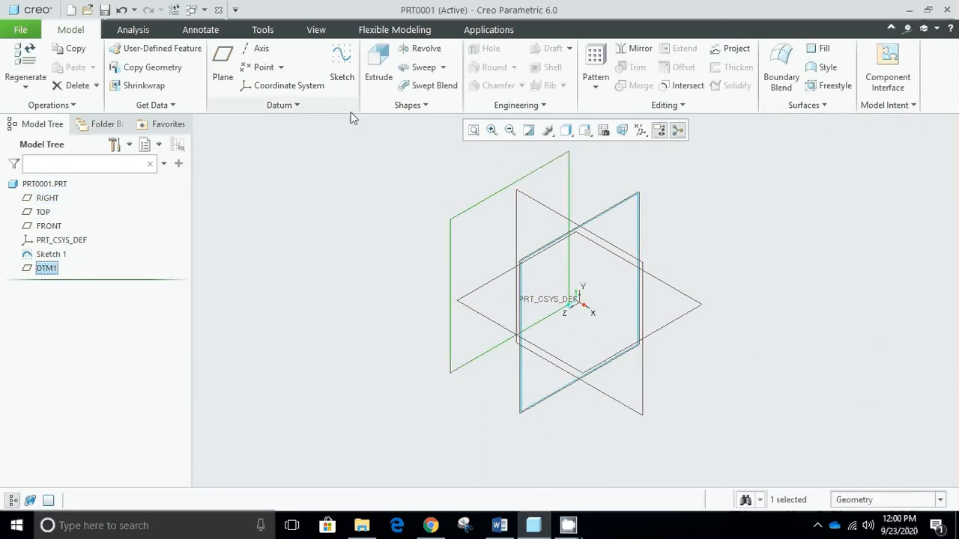
- Sketch a circle about 295 in diameter on the new offset plane, centered where the reference lines cross
click(346, 82)
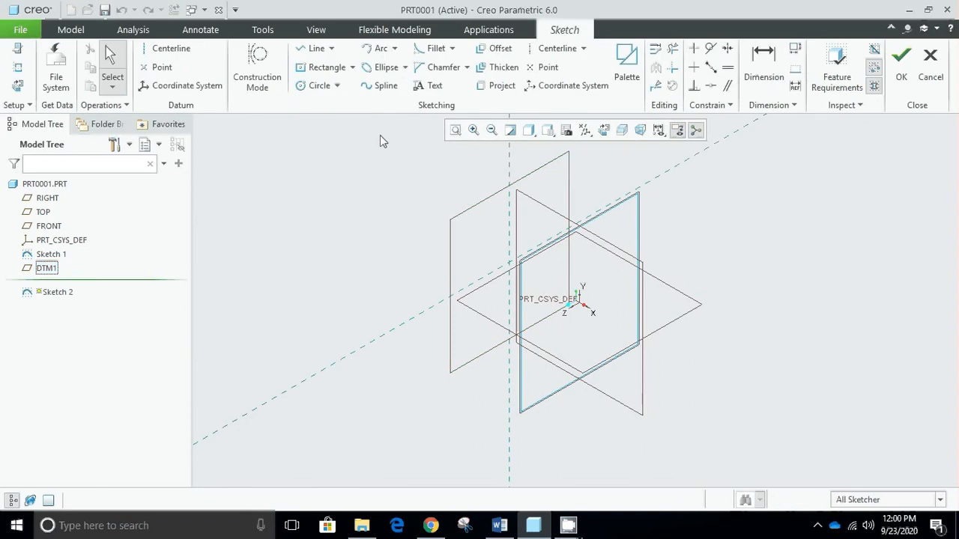
click(320, 89)
click(510, 259)
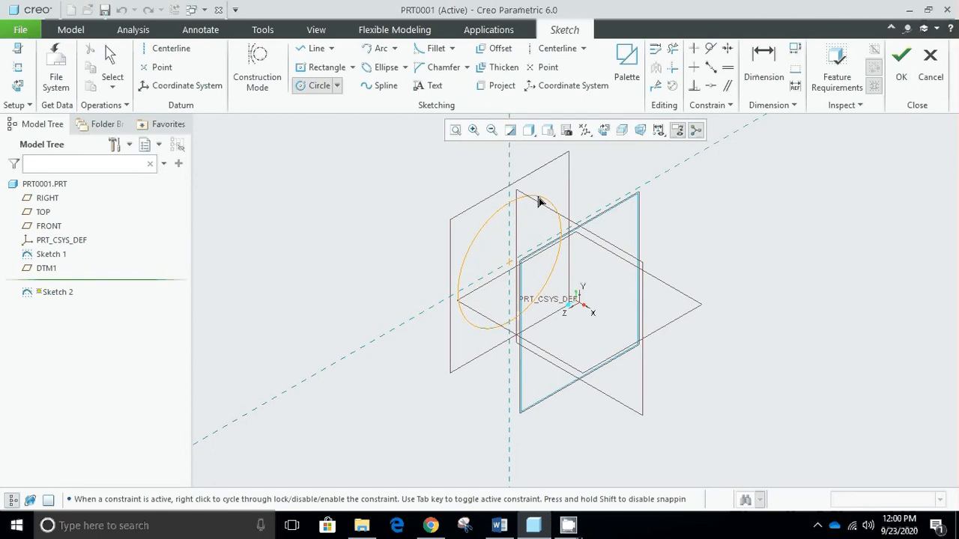
click(540, 202)
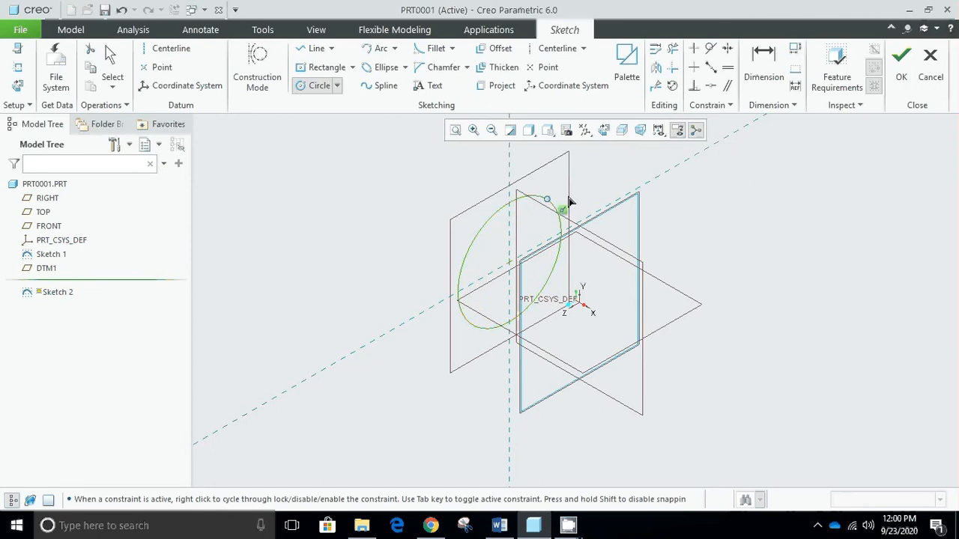
middle_click(696, 188)
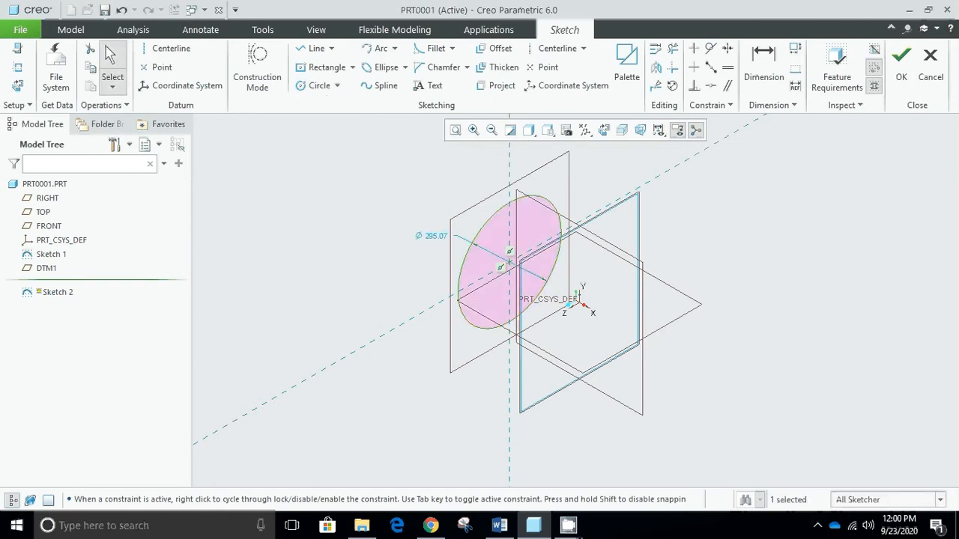
- Set the circle's diameter to 200 and finish the sketch
click(434, 240)
double_click(434, 240)
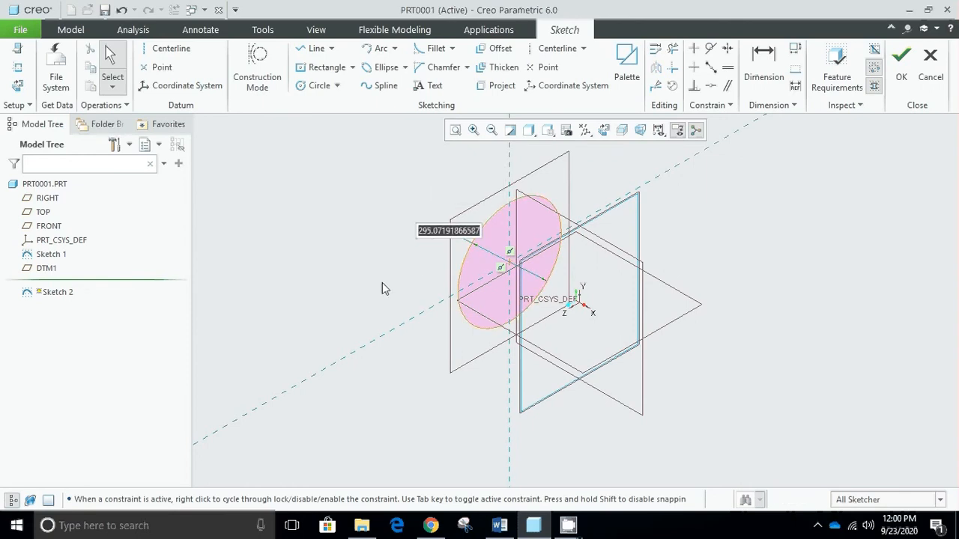
text(200)
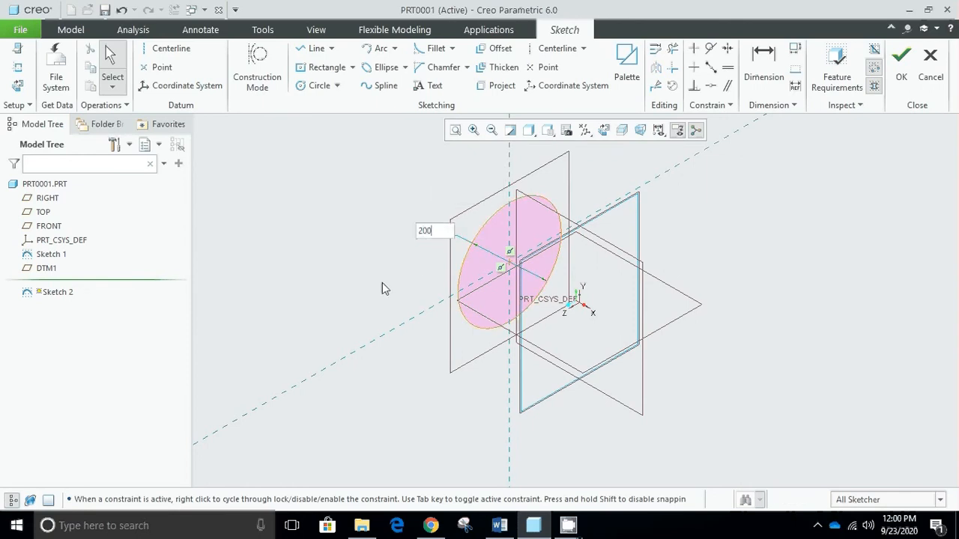
key(Return)
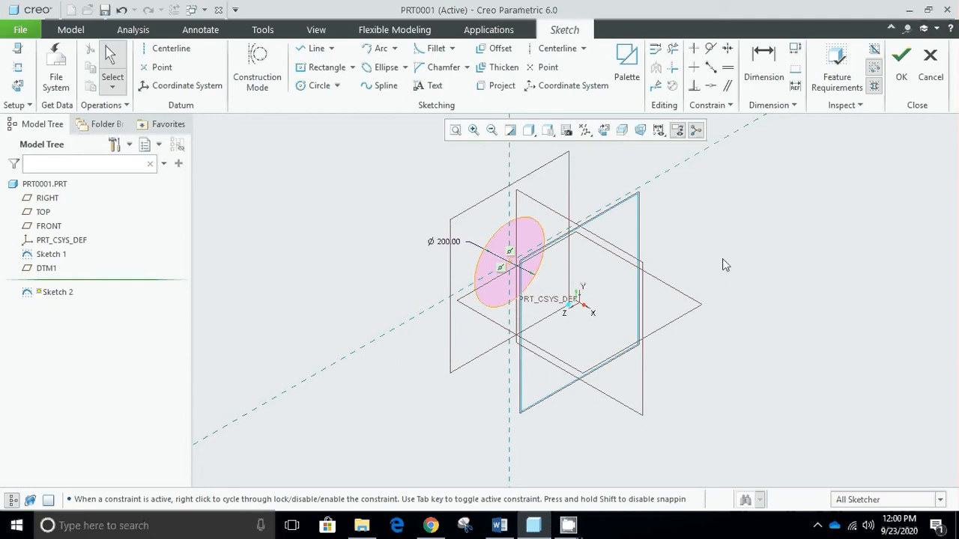
click(901, 78)
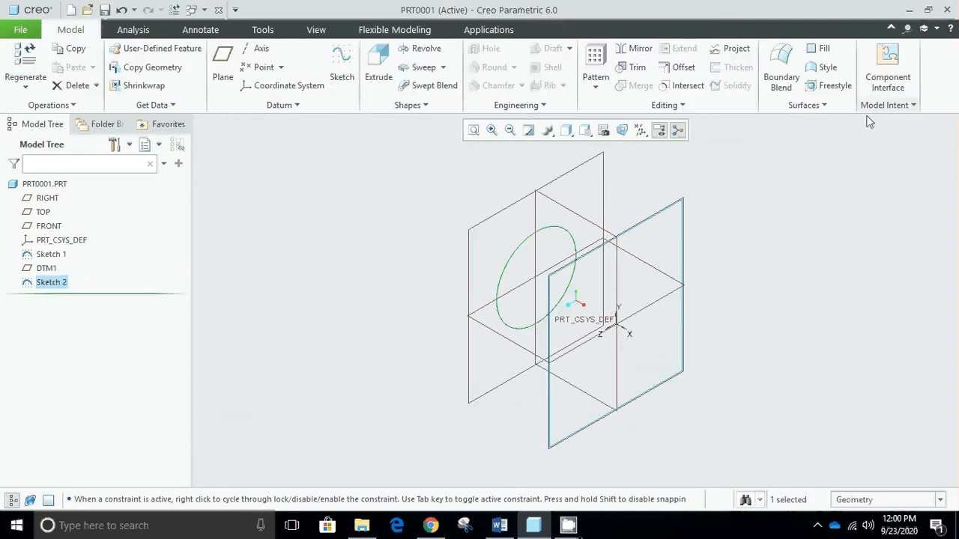
- Create a second datum plane offset about 438 from the RIGHT plane, beyond the circle's plane on the same side
click(788, 263)
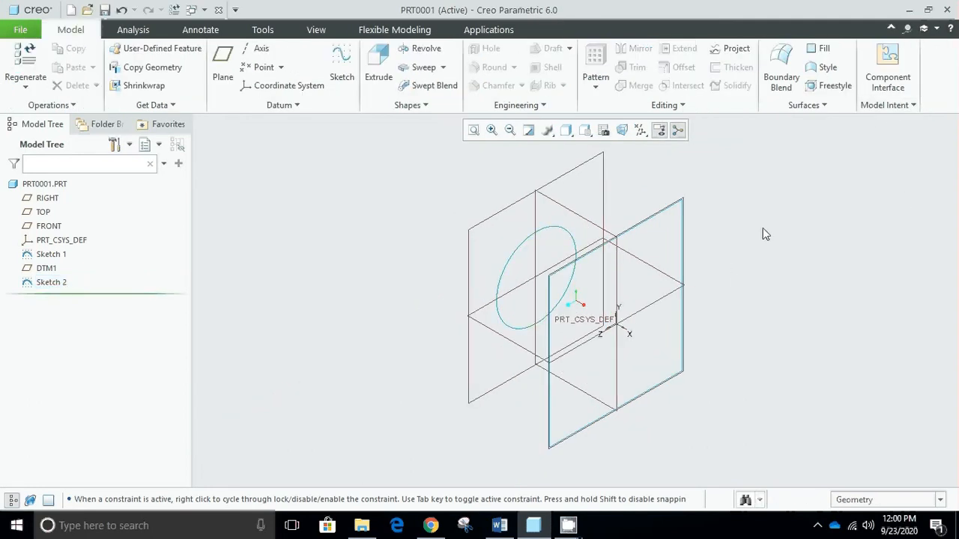
click(48, 199)
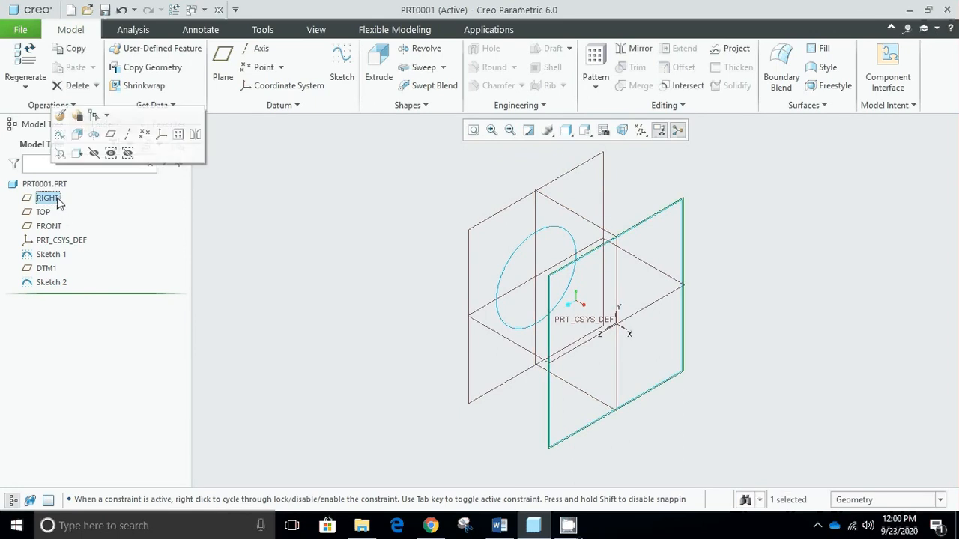
click(227, 75)
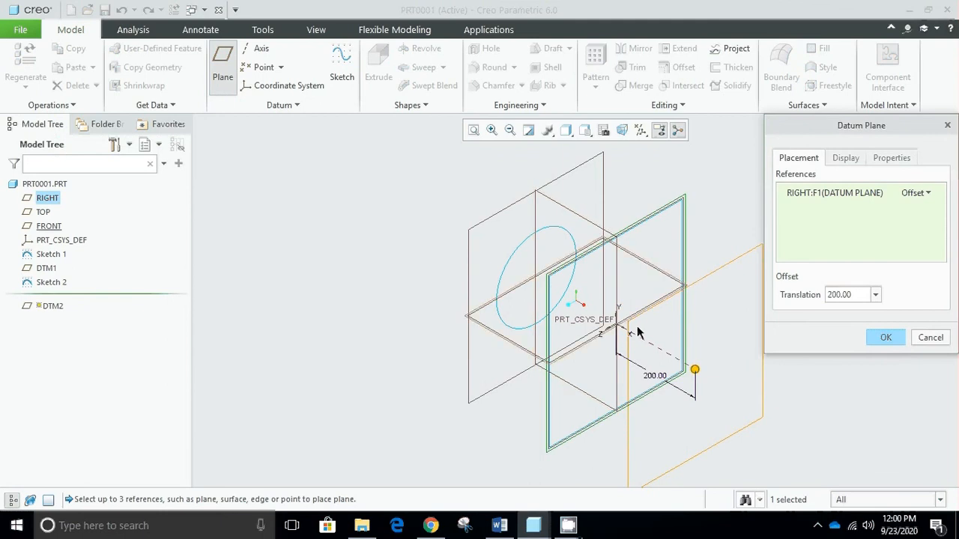
drag(695, 369, 405, 287)
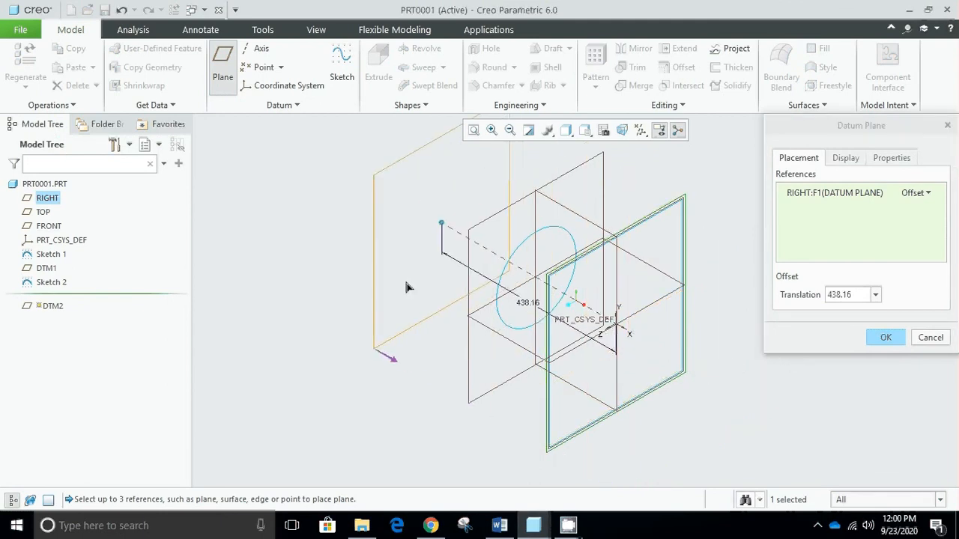
click(885, 338)
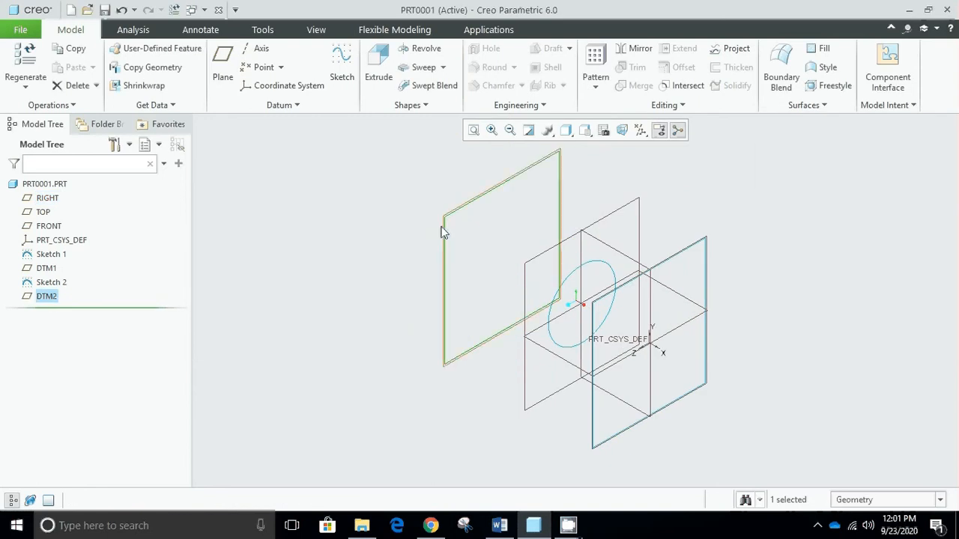
- Sketch a center rectangle about 222 by 261 on the second offset plane, centered on the reference intersection, and finish the sketch
click(343, 82)
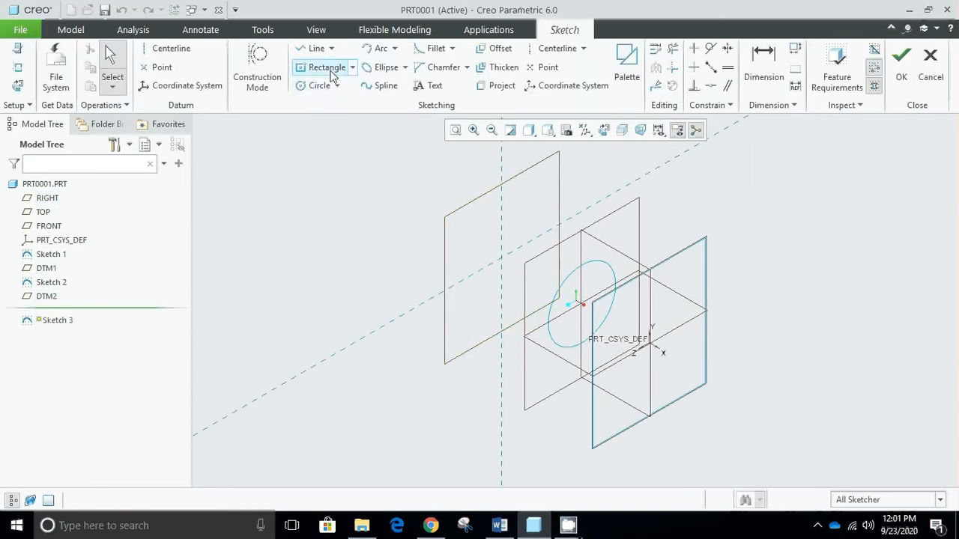
click(330, 71)
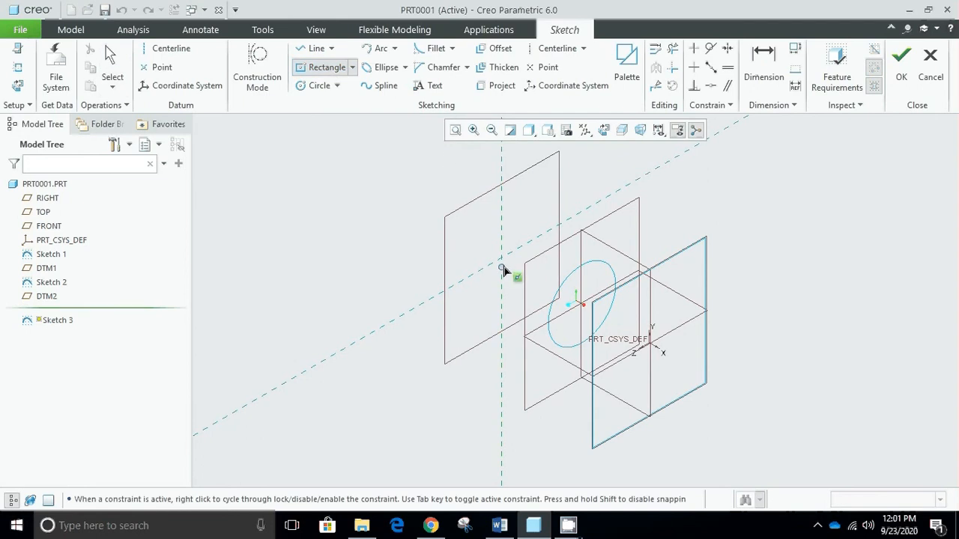
click(501, 258)
click(539, 187)
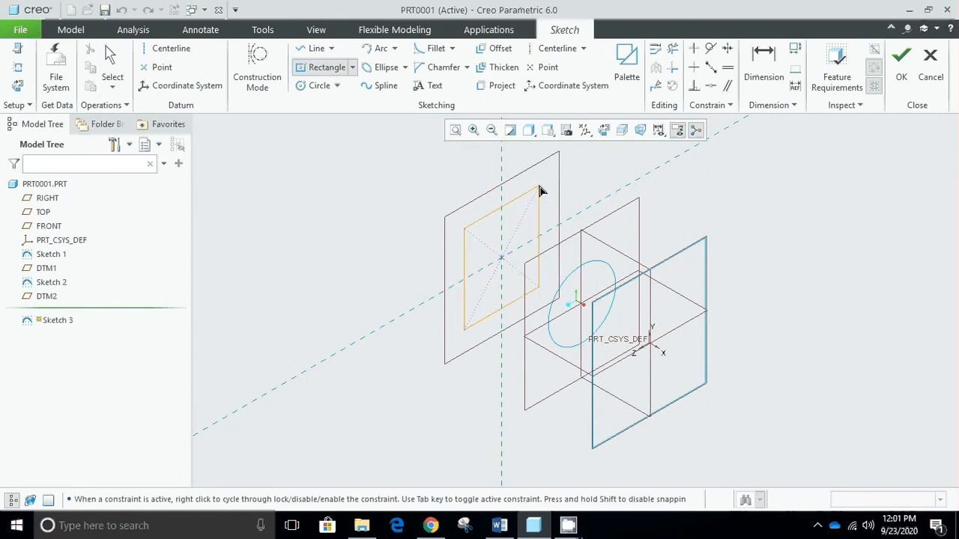
middle_click(719, 211)
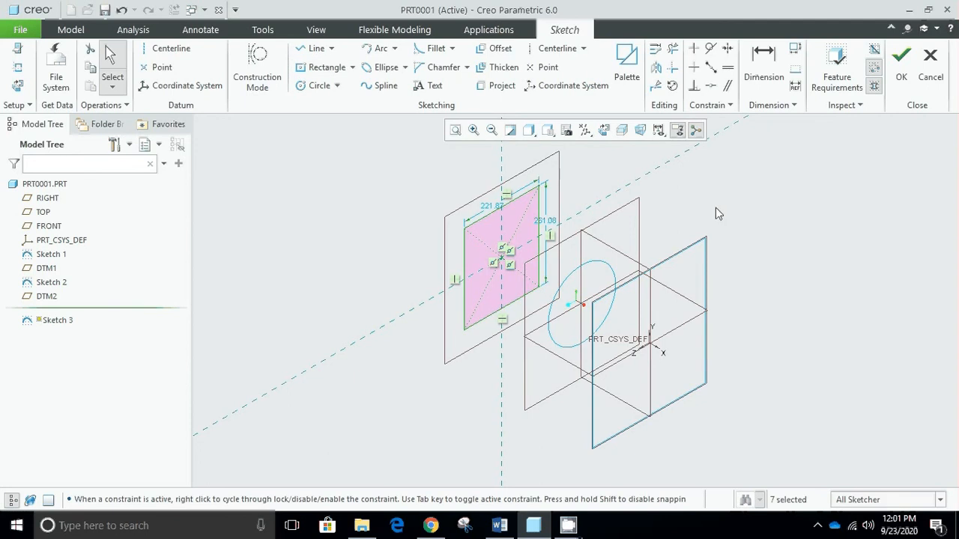
click(902, 68)
click(768, 262)
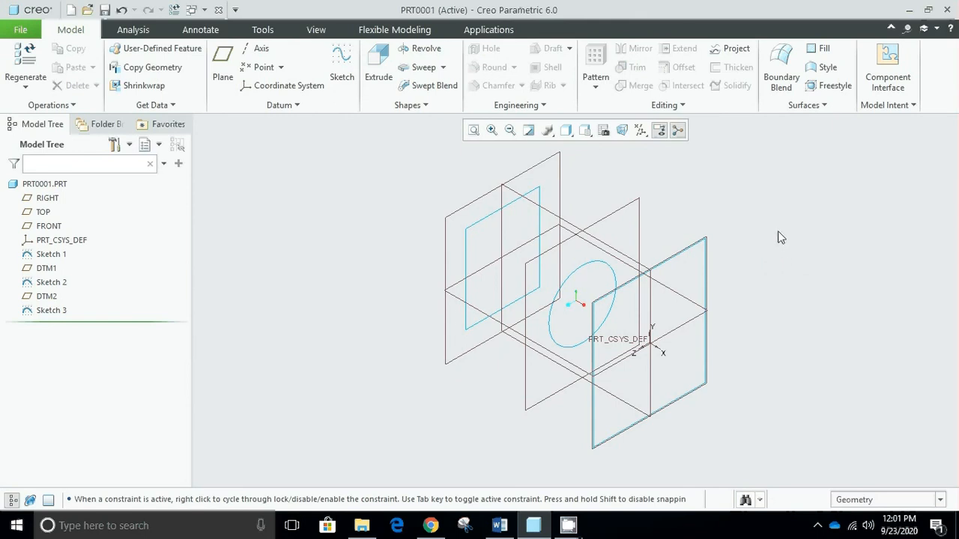
click(424, 109)
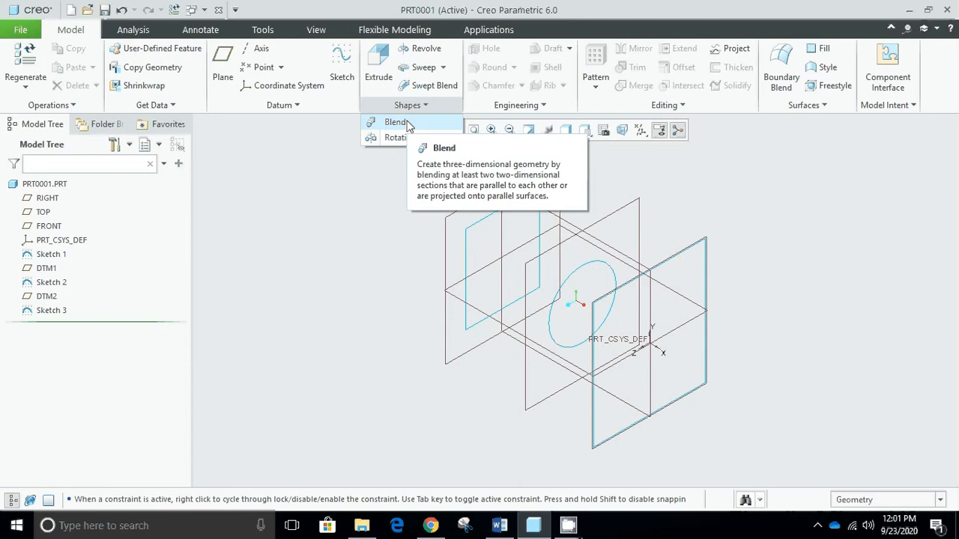
click(397, 122)
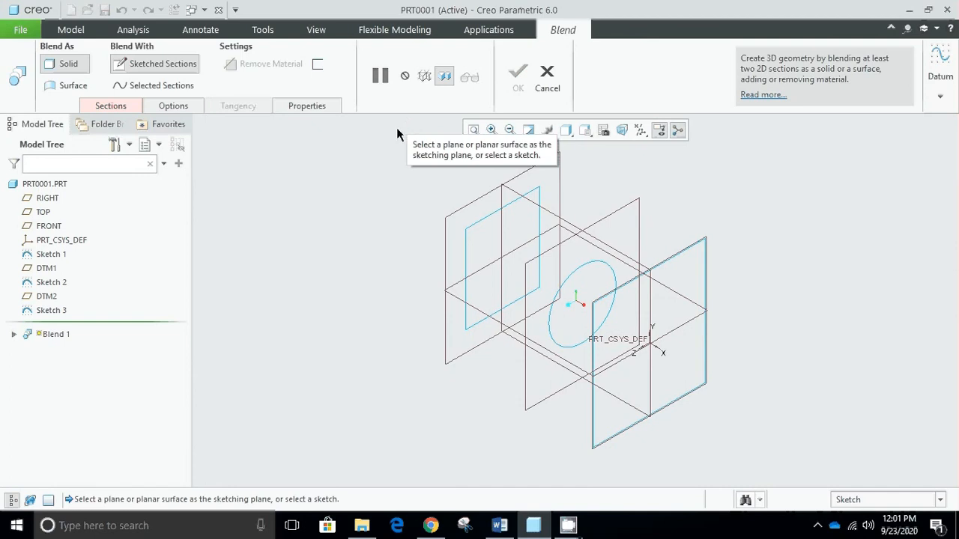
click(111, 107)
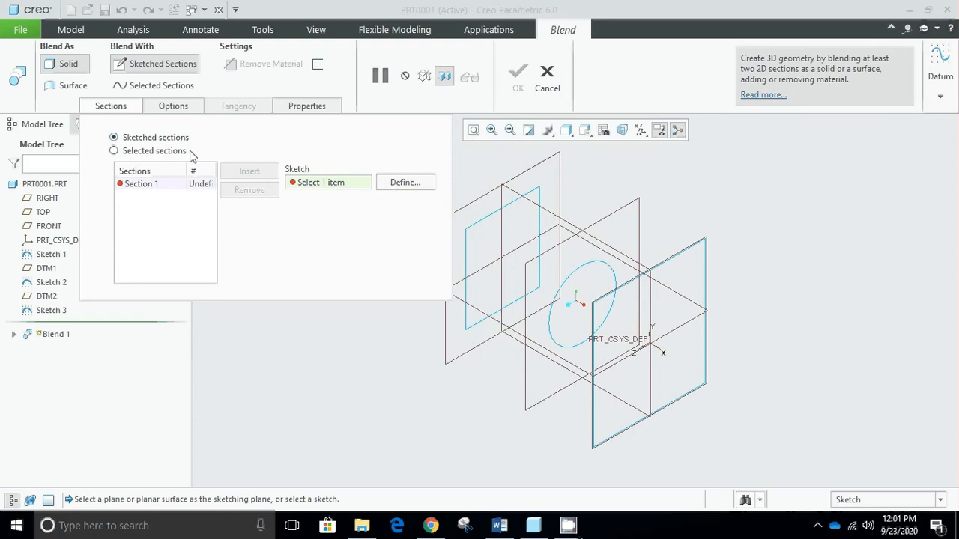
click(140, 153)
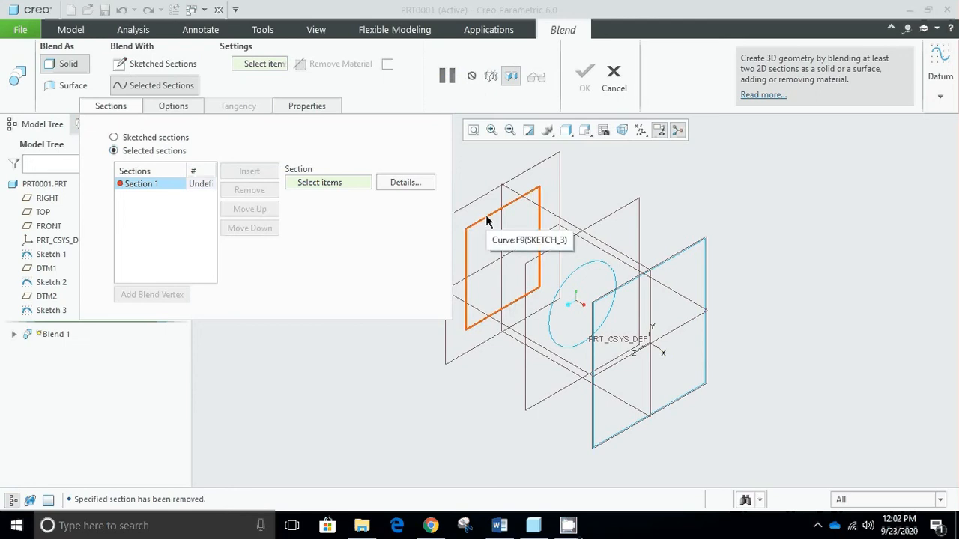
click(485, 214)
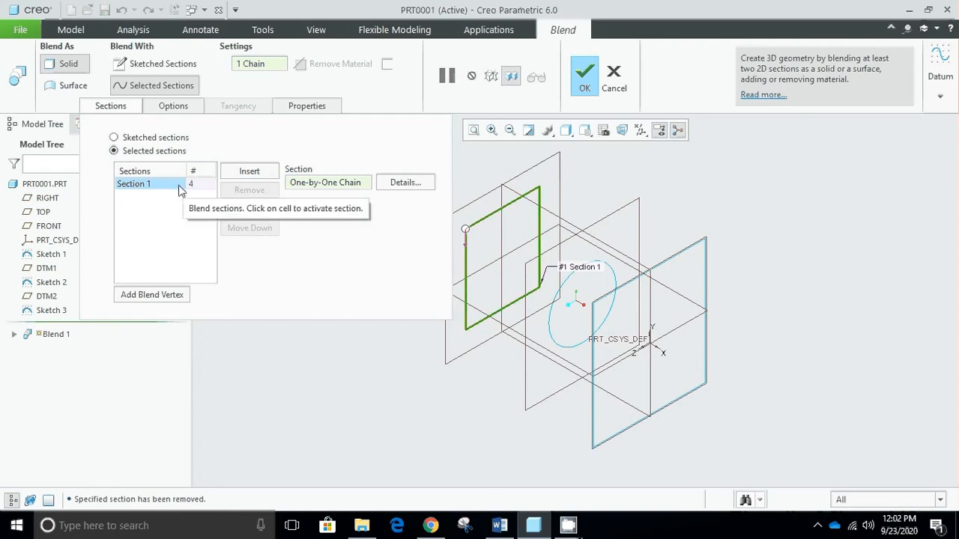
click(247, 172)
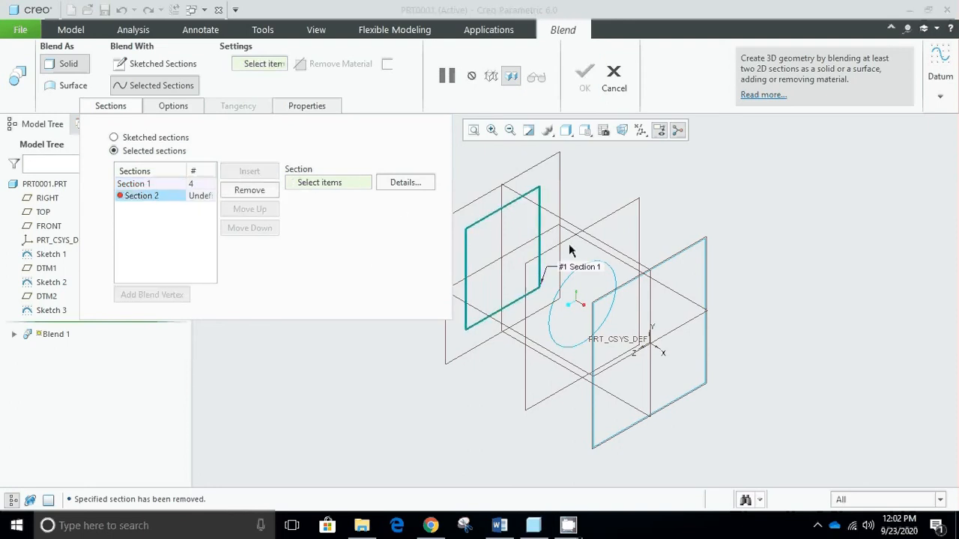
click(562, 293)
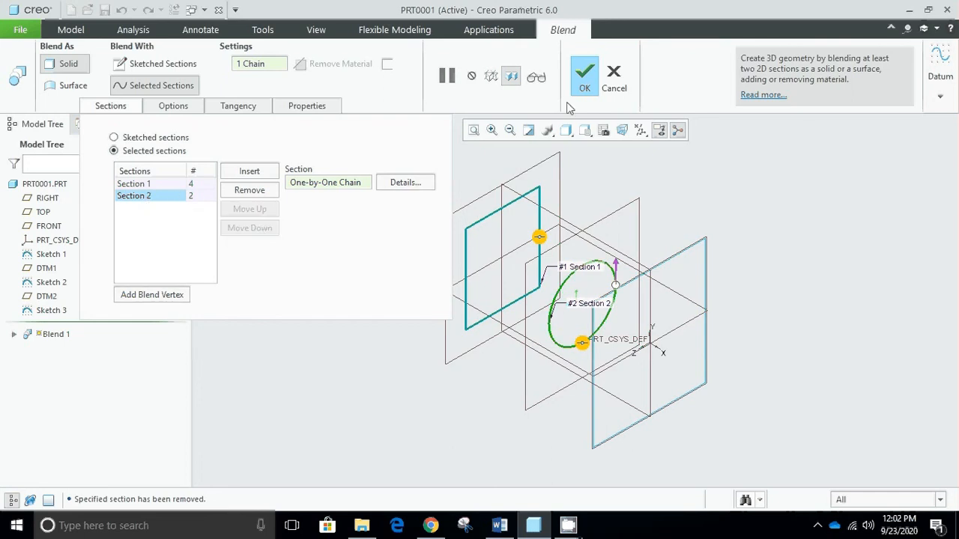
click(613, 82)
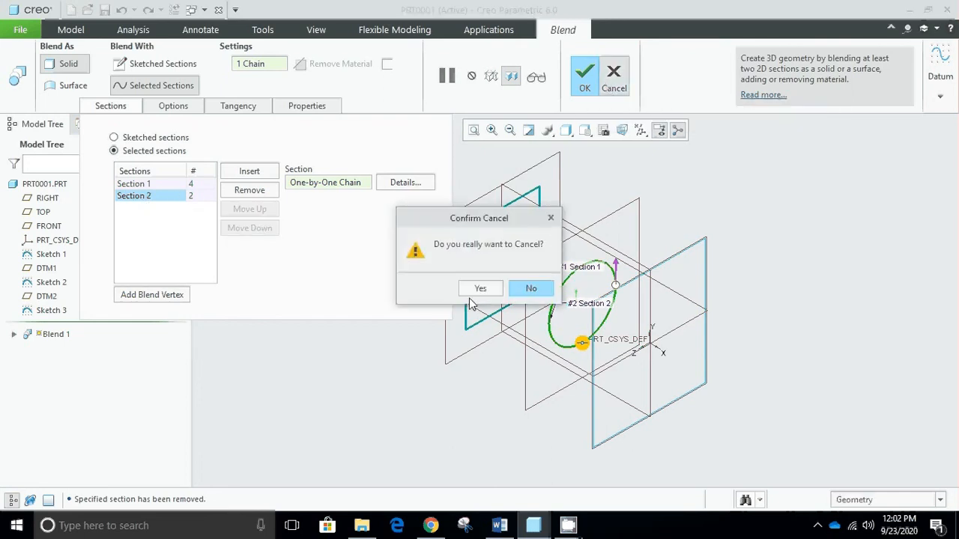
click(472, 290)
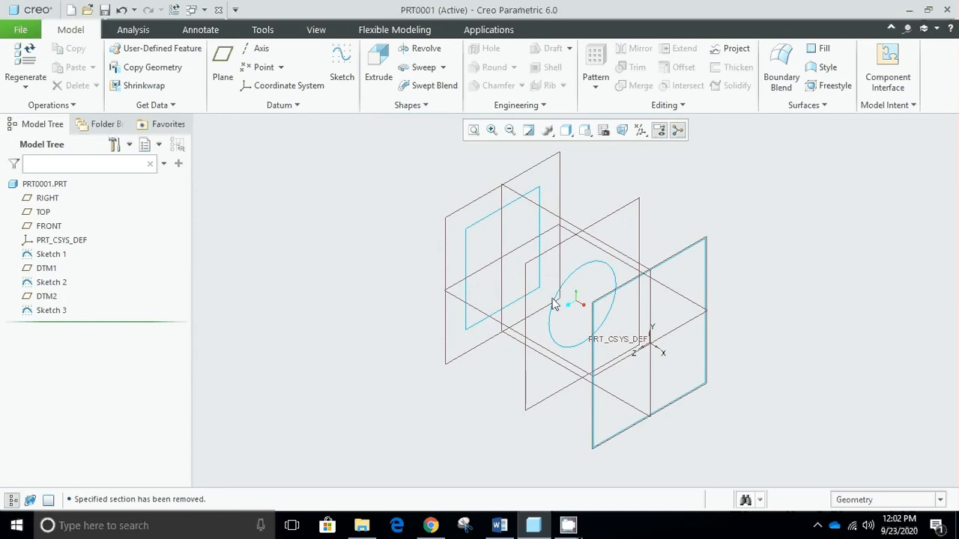
- Edit the circle sketch on the middle plane, divide the circle at four points, and finish the sketch
click(584, 273)
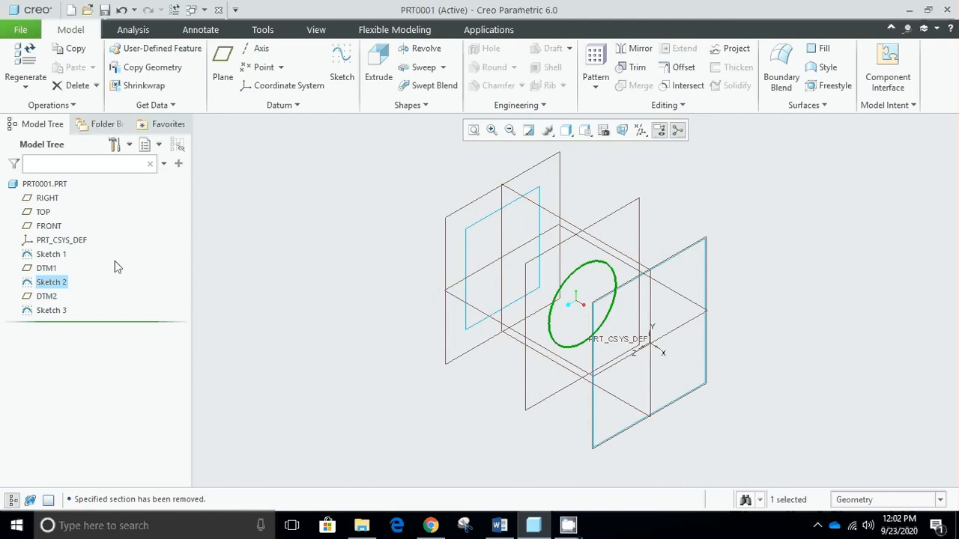
click(55, 288)
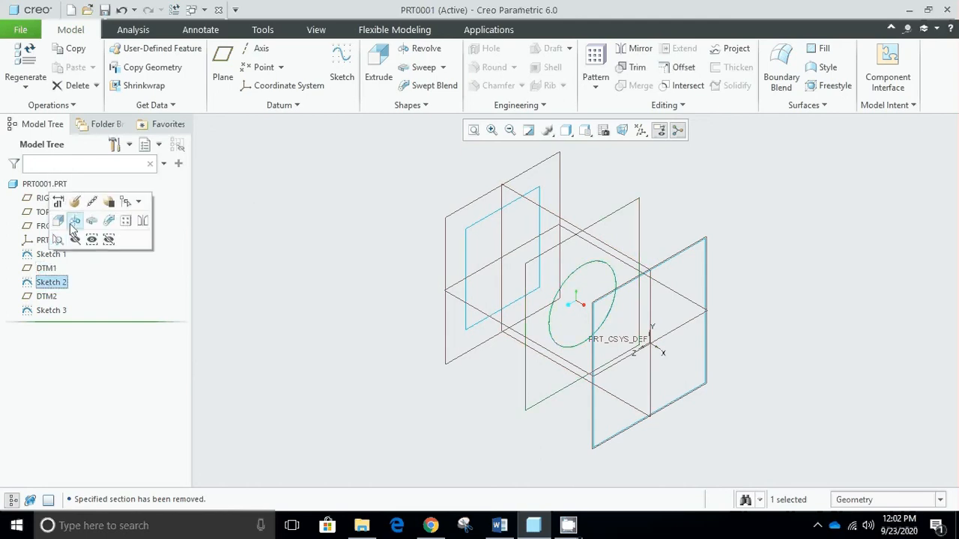
click(75, 204)
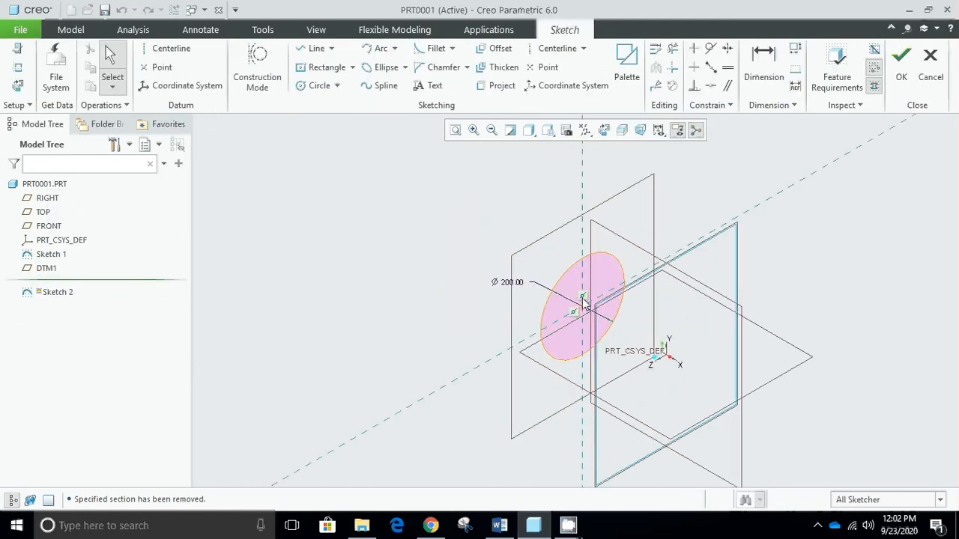
scroll(582, 305, down, 2)
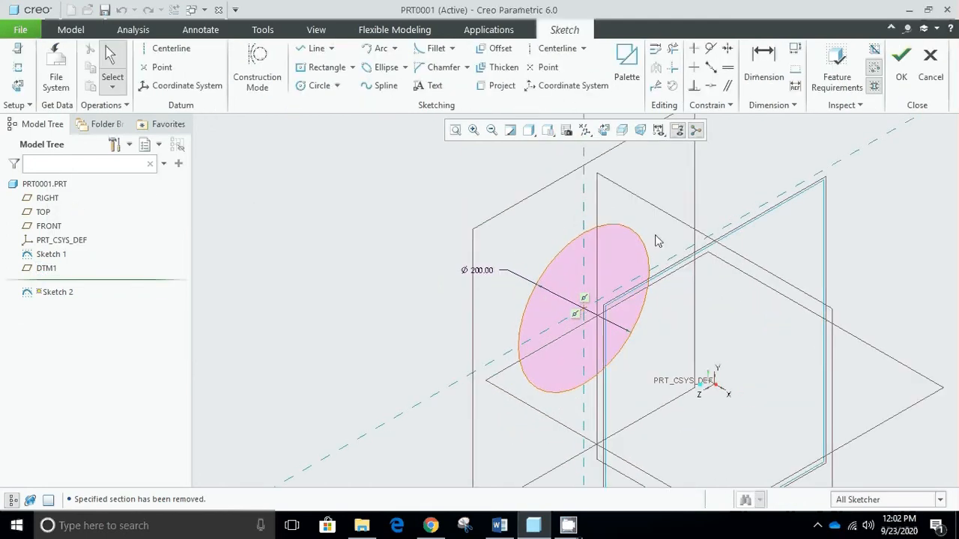
click(655, 88)
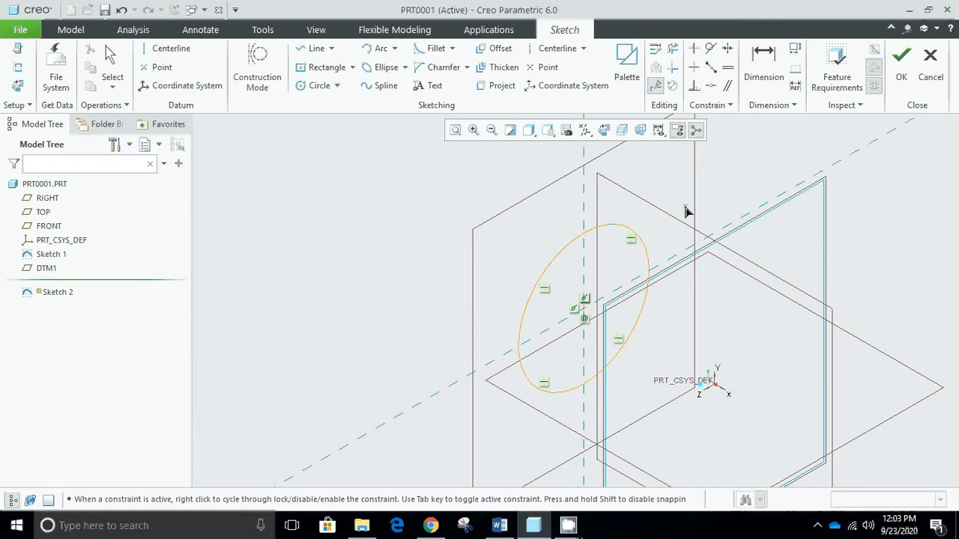
middle_click(686, 212)
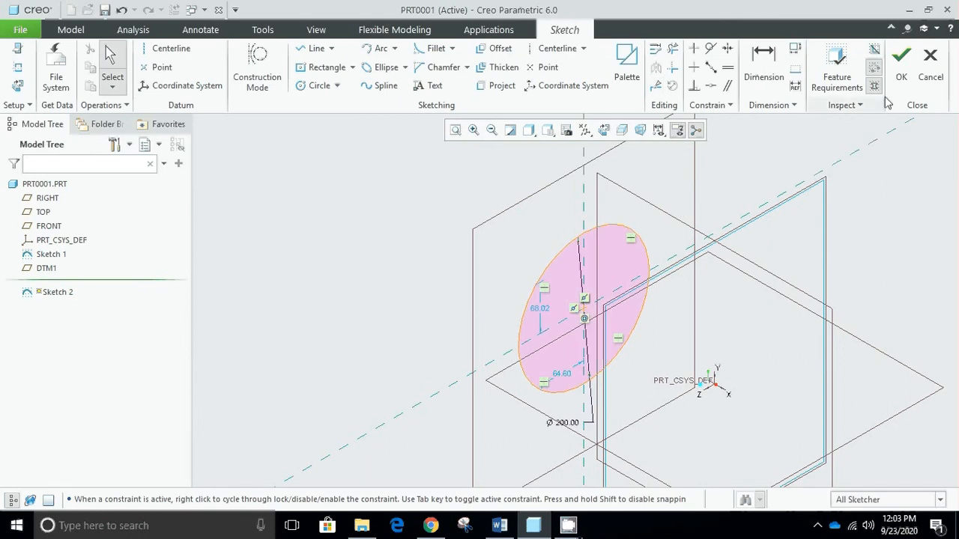
click(902, 78)
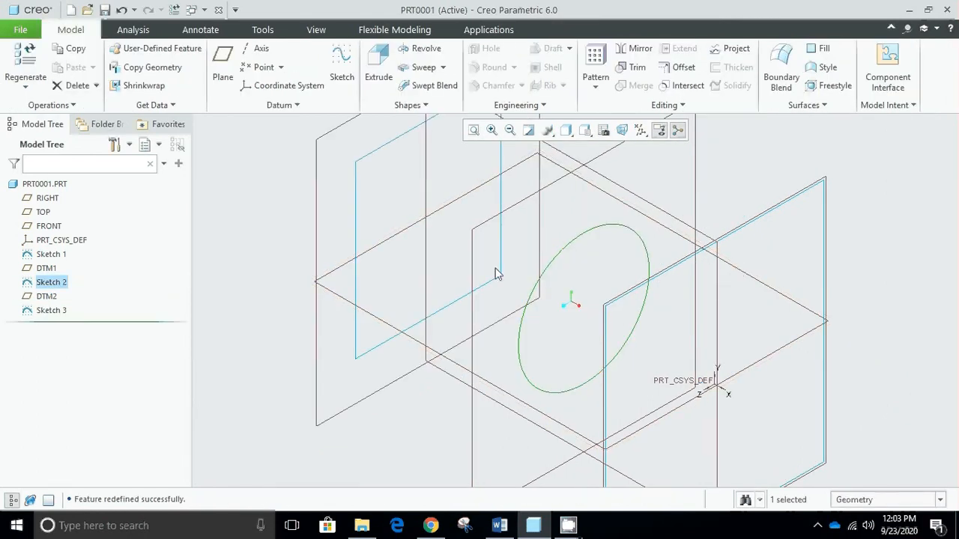
click(214, 238)
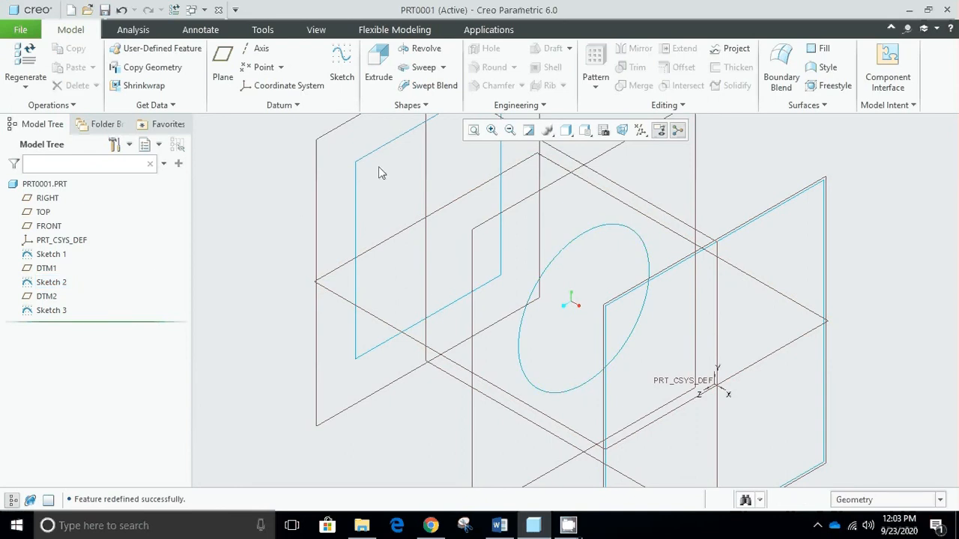
- Start a solid Blend from selected sections, using the rectangle on the farthest offset plane as Section 1
click(426, 106)
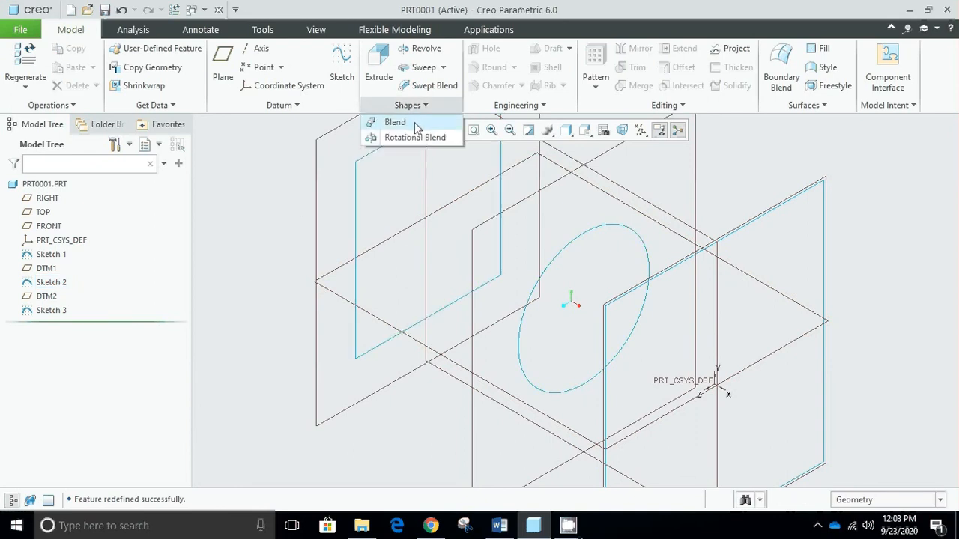
click(414, 122)
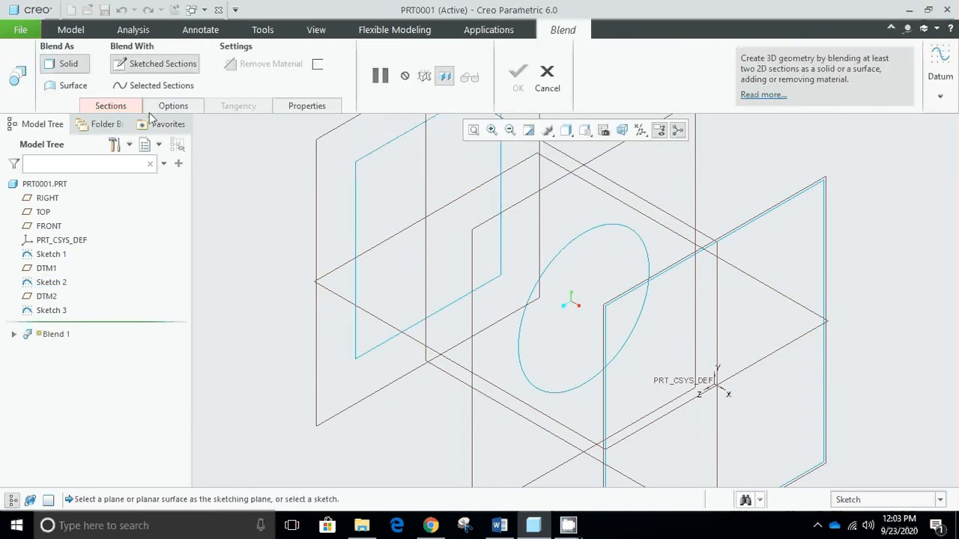
click(113, 106)
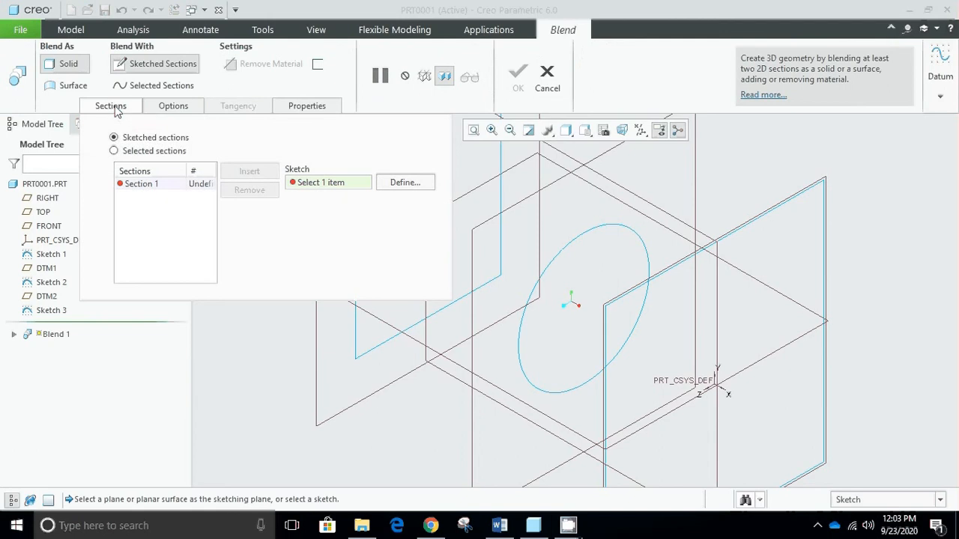
click(154, 152)
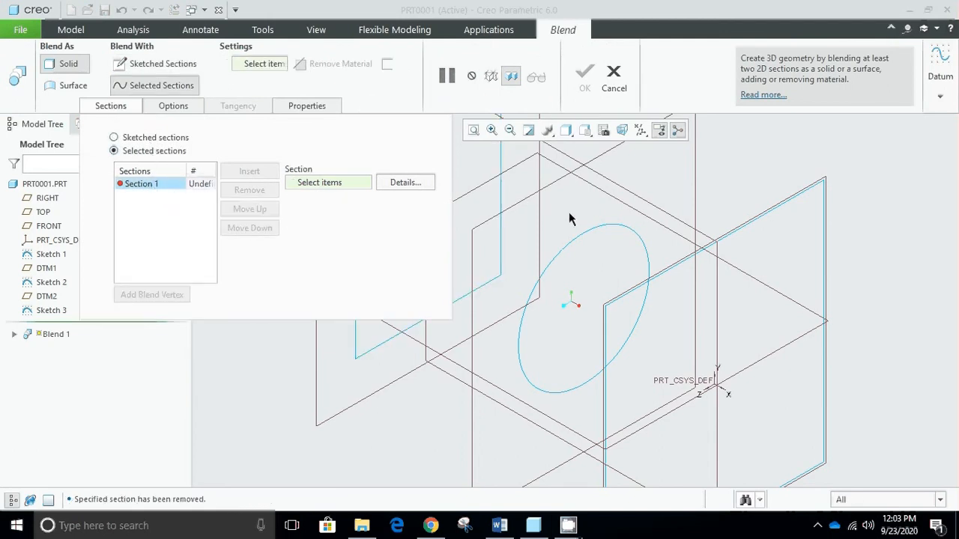
scroll(604, 229, up, 5)
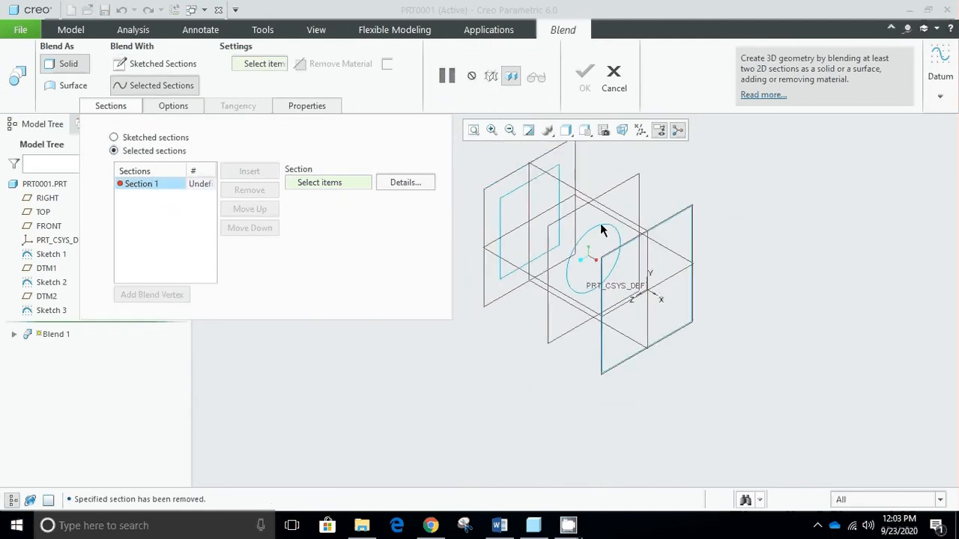
click(526, 204)
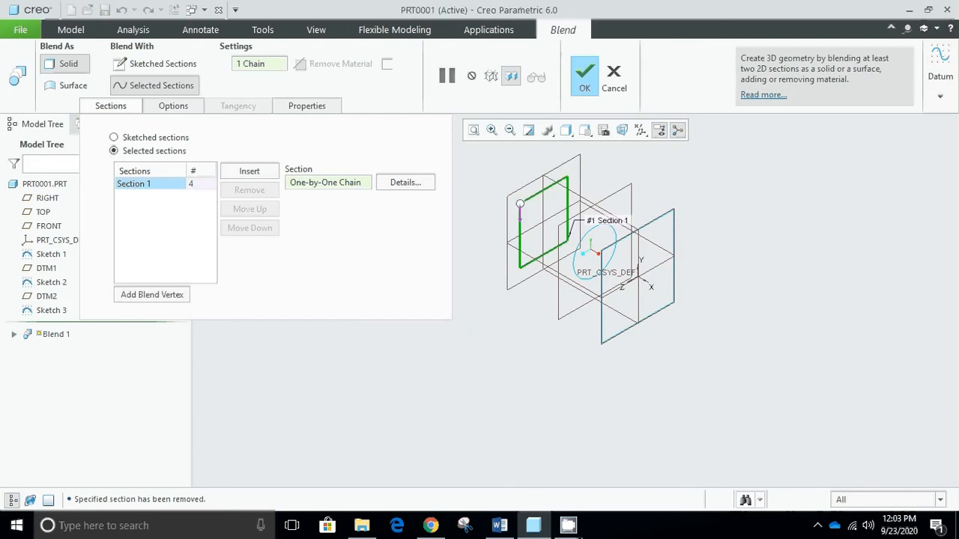
- Add the divided circle as Section 2 and the rectangle on the RIGHT plane as Section 3 of the blend
scroll(572, 217, down, 2)
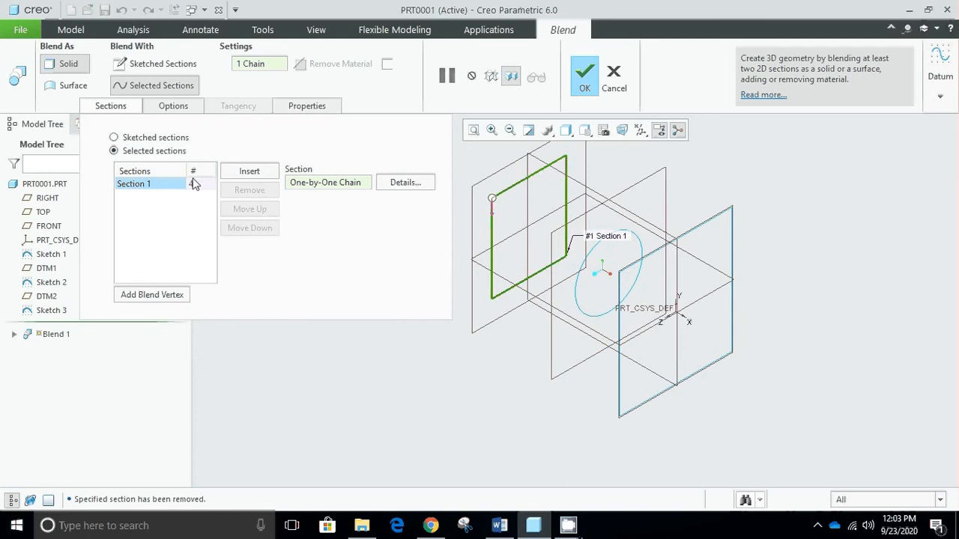
click(249, 172)
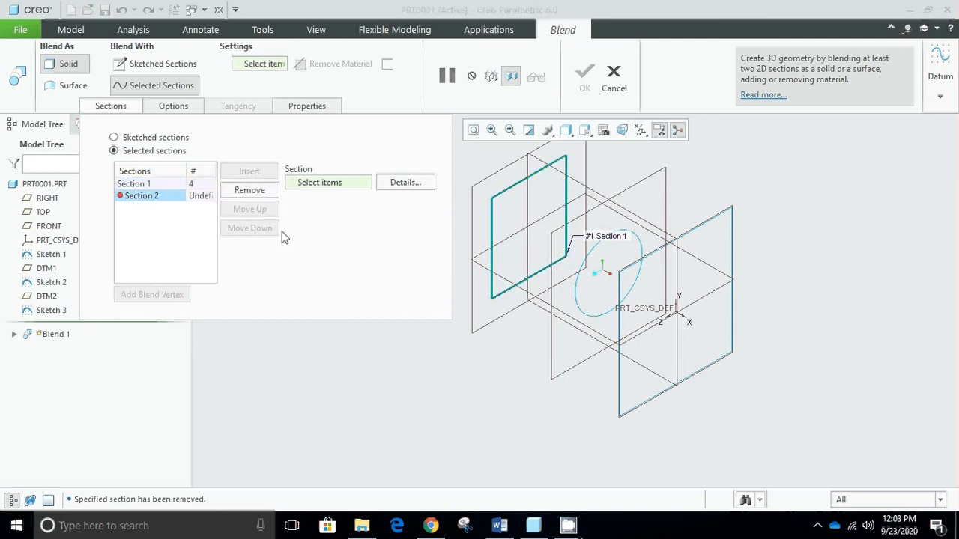
click(586, 268)
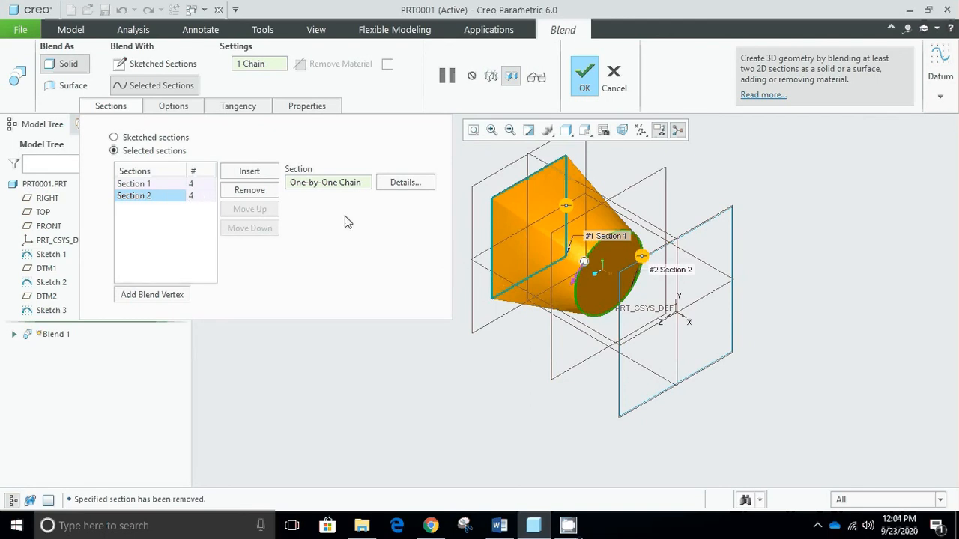
click(258, 171)
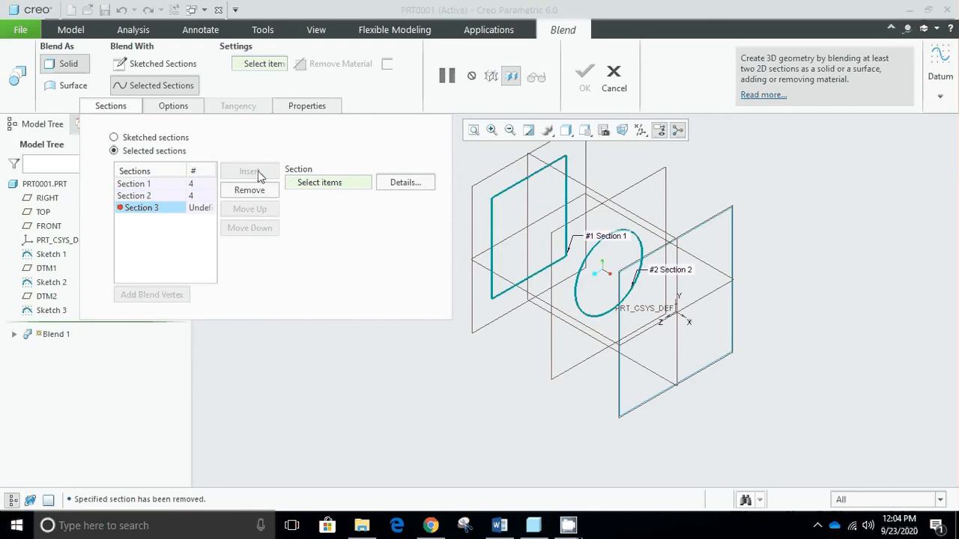
click(702, 223)
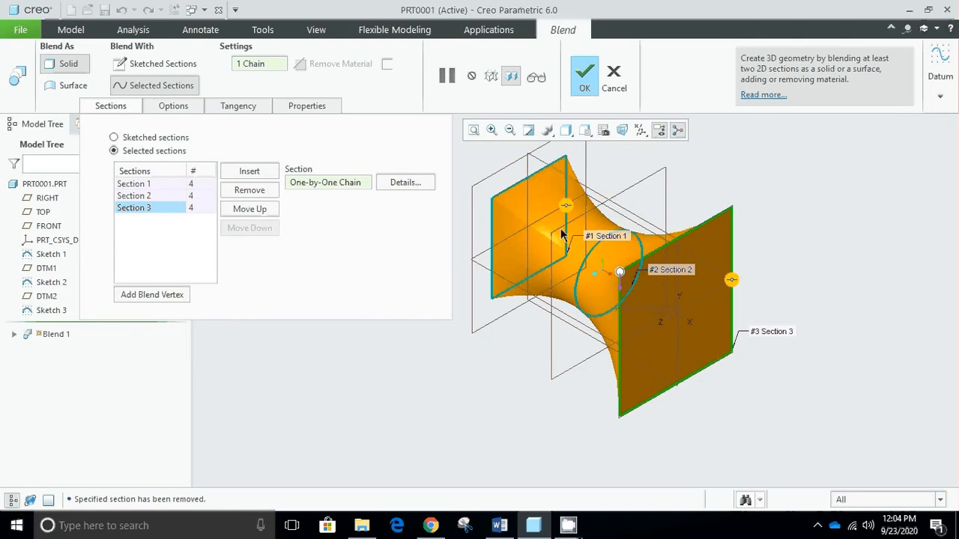
- Try the Straight option for the blended surfaces between the three sections
click(117, 109)
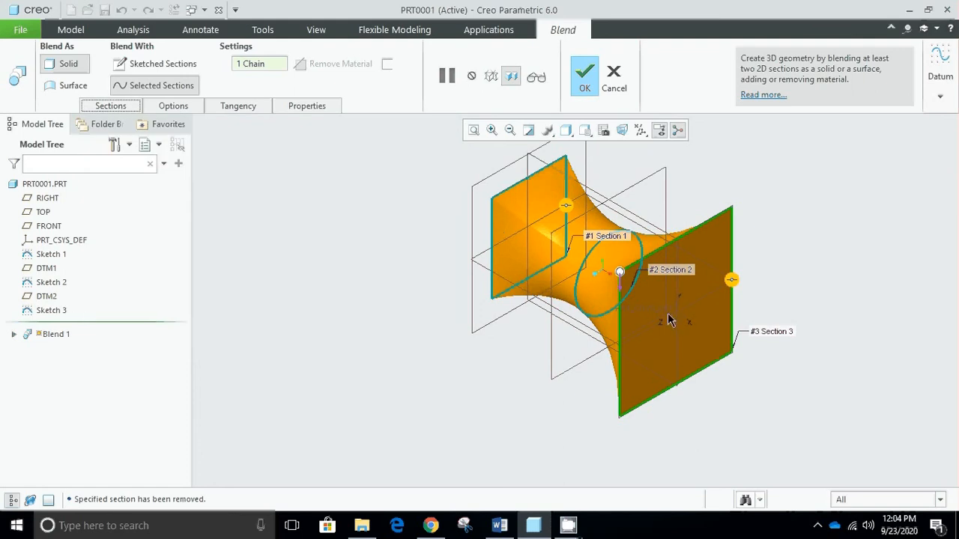
click(180, 110)
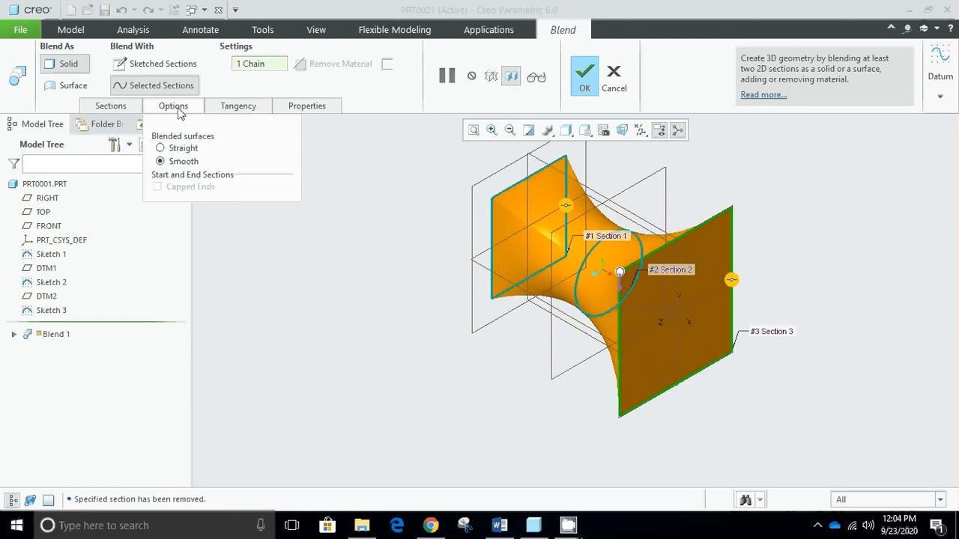
click(194, 150)
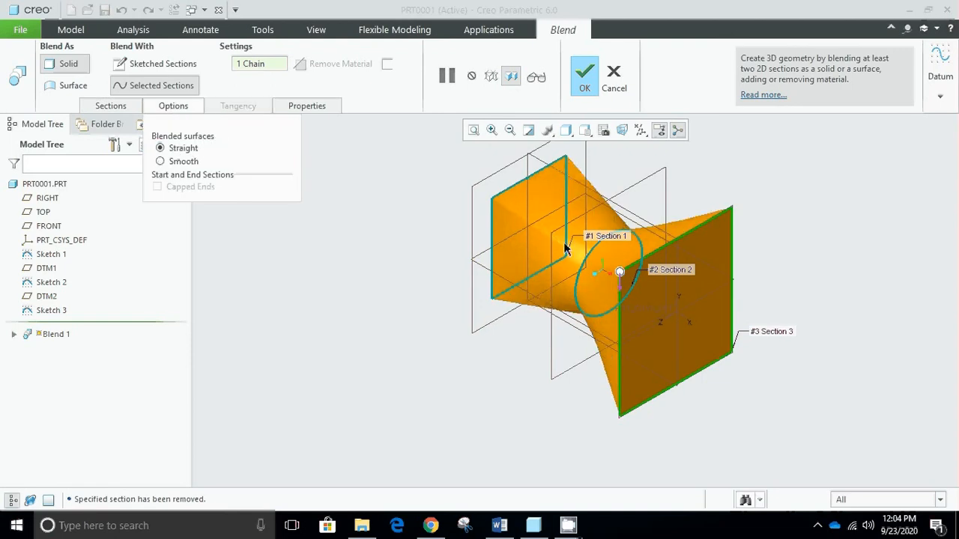
scroll(589, 250, up, 2)
scroll(589, 249, down, 2)
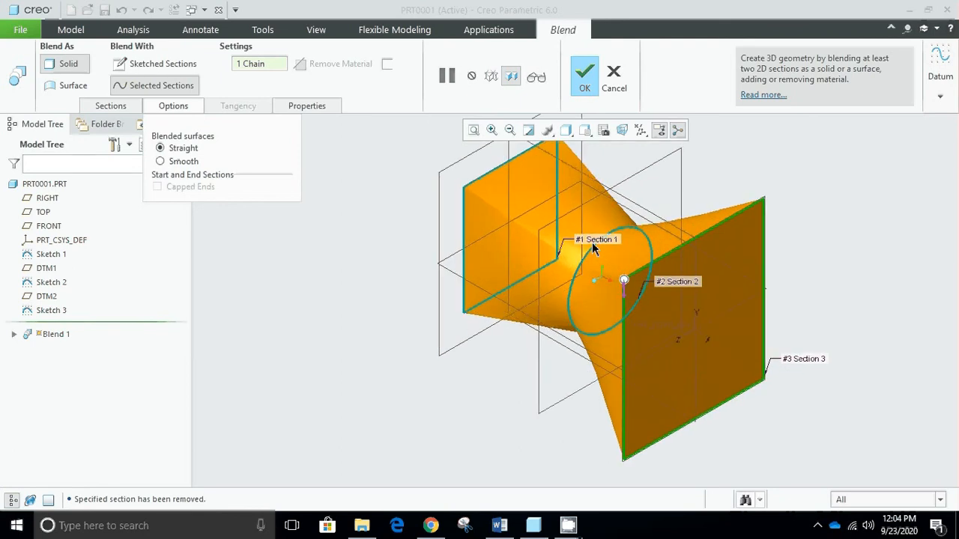
- Set the blended surfaces to Smooth and complete the blend feature
click(177, 164)
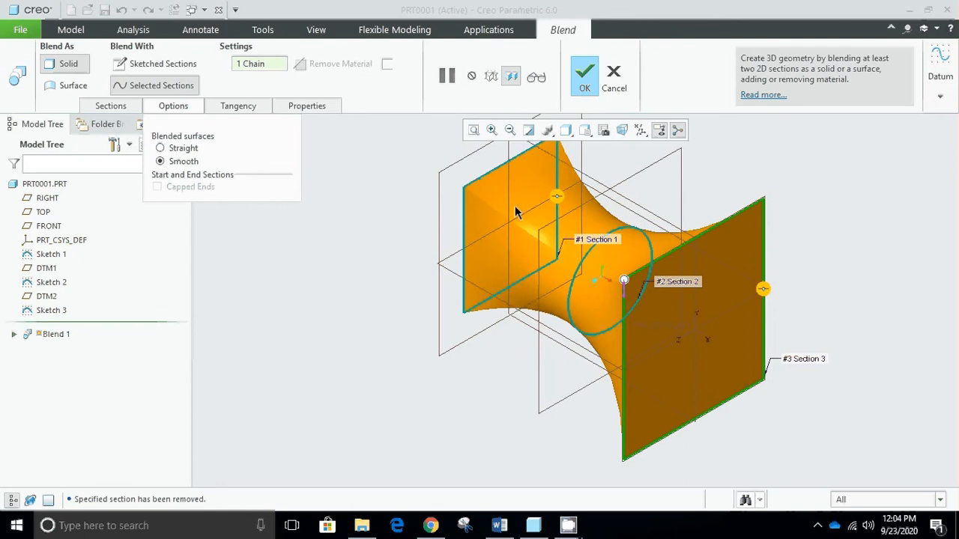
click(584, 76)
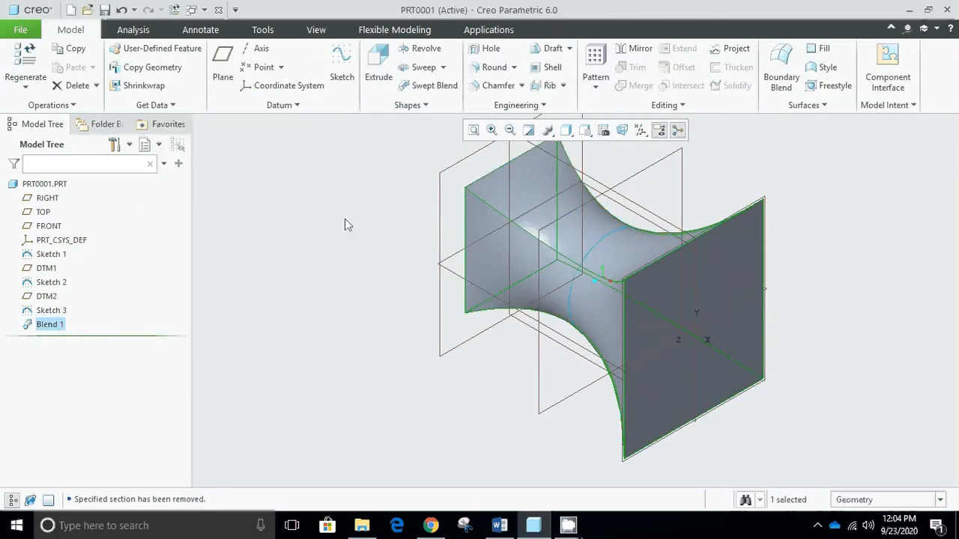
middle_drag(346, 224, 390, 226)
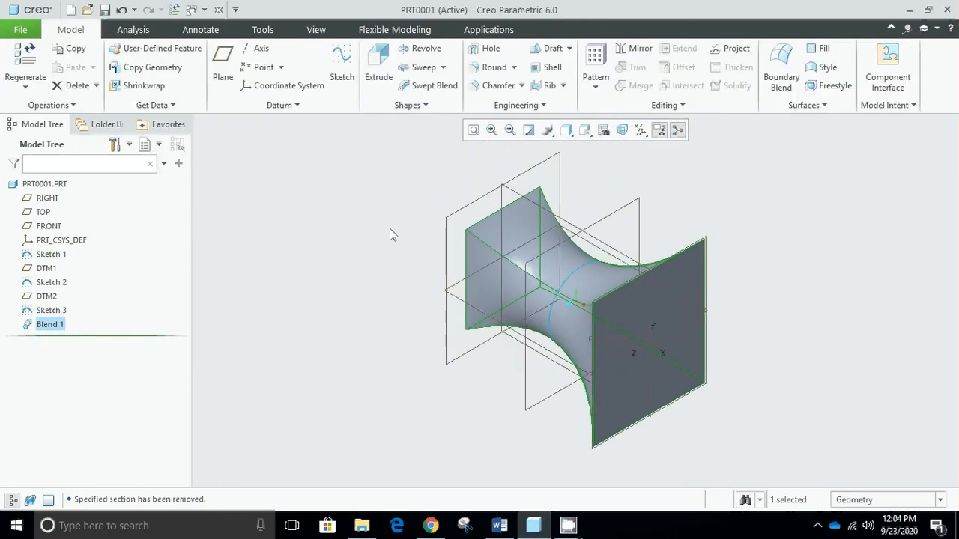